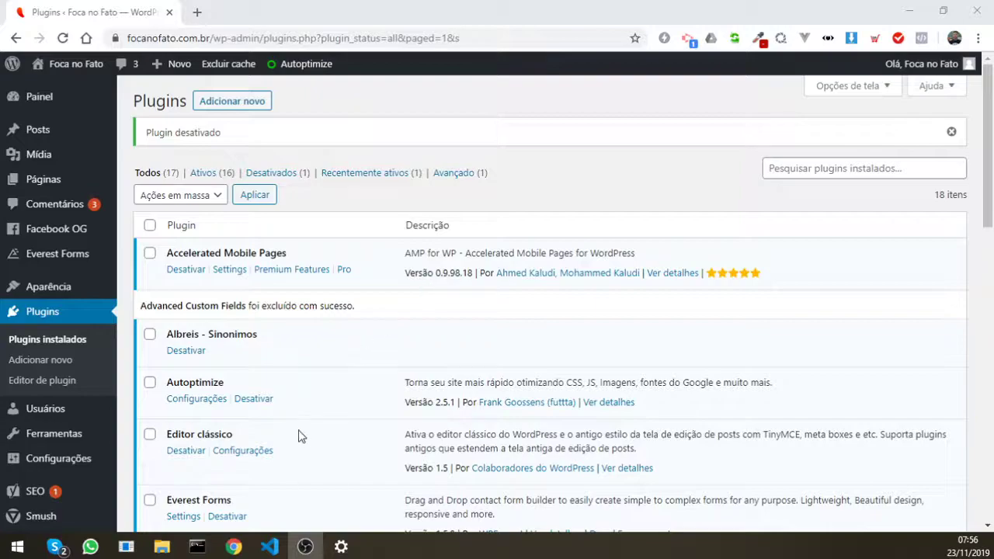
Step: From Plugins > Adicionar novo, search for 'acf' and scroll to the Advanced Custom Fields result
{"action": "left_click", "coordinate": [40, 360]}
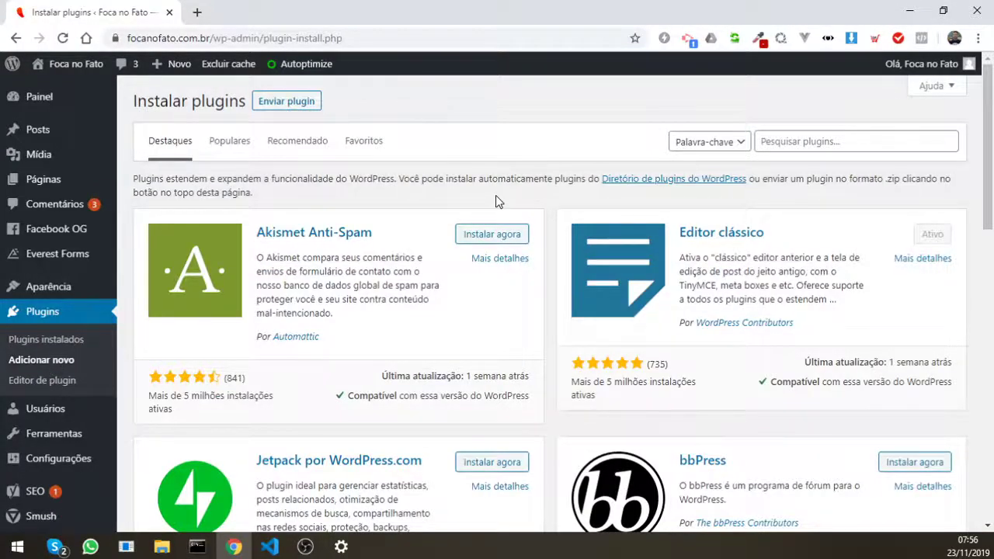
{"action": "left_click", "coordinate": [803, 142]}
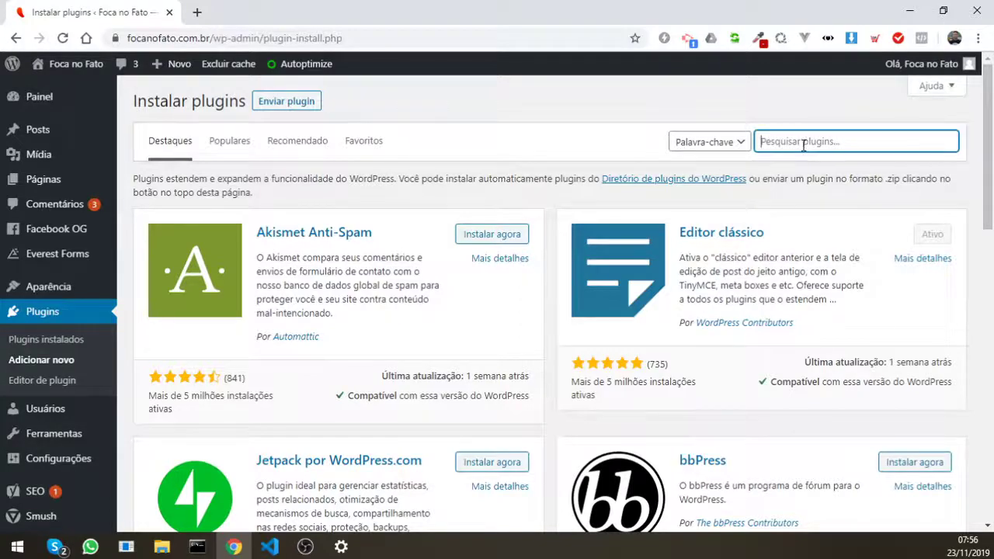
{"action": "type", "text": "acf"}
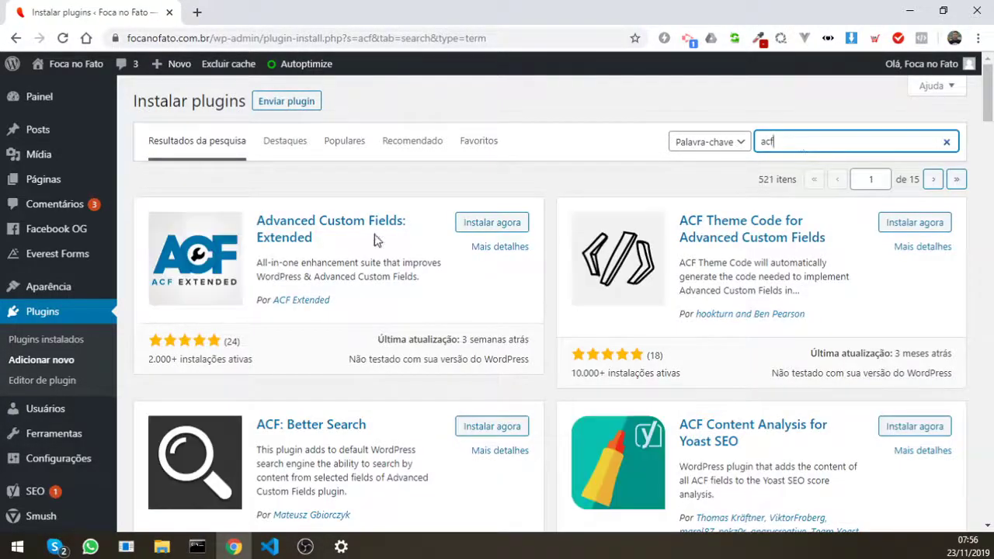
{"action": "scroll", "coordinate": [578, 249], "scroll_direction": "down", "scroll_amount": 3}
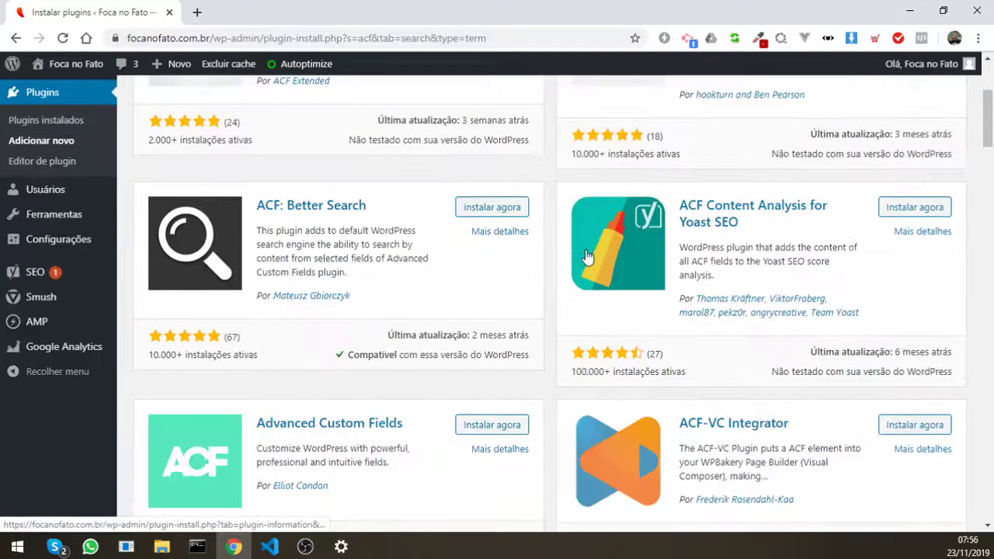
{"action": "scroll", "coordinate": [587, 256], "scroll_direction": "down", "scroll_amount": 2}
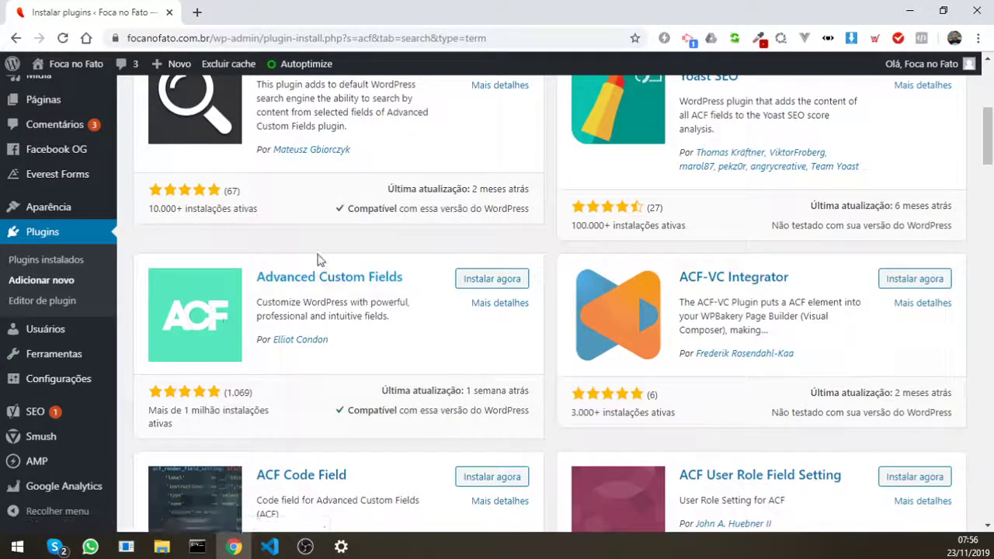
Step: Install Advanced Custom Fields, then search 'cpt' and install Custom Post Type UI
{"action": "left_click", "coordinate": [490, 280]}
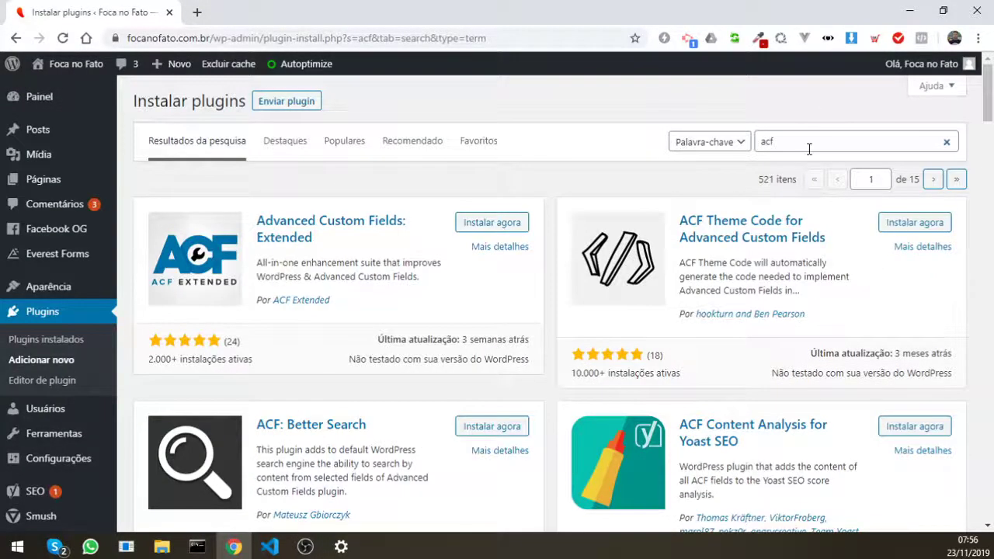
{"action": "double_click", "coordinate": [808, 149]}
{"action": "type", "text": "cpt"}
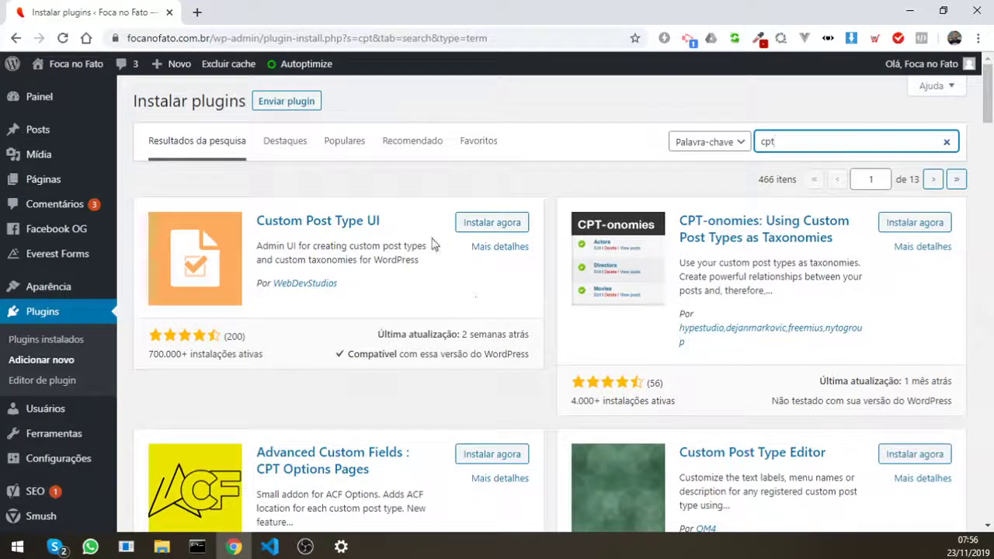
{"action": "left_click", "coordinate": [512, 231]}
{"action": "scroll", "coordinate": [510, 248], "scroll_direction": "down", "scroll_amount": 3}
{"action": "scroll", "coordinate": [510, 248], "scroll_direction": "down", "scroll_amount": 5}
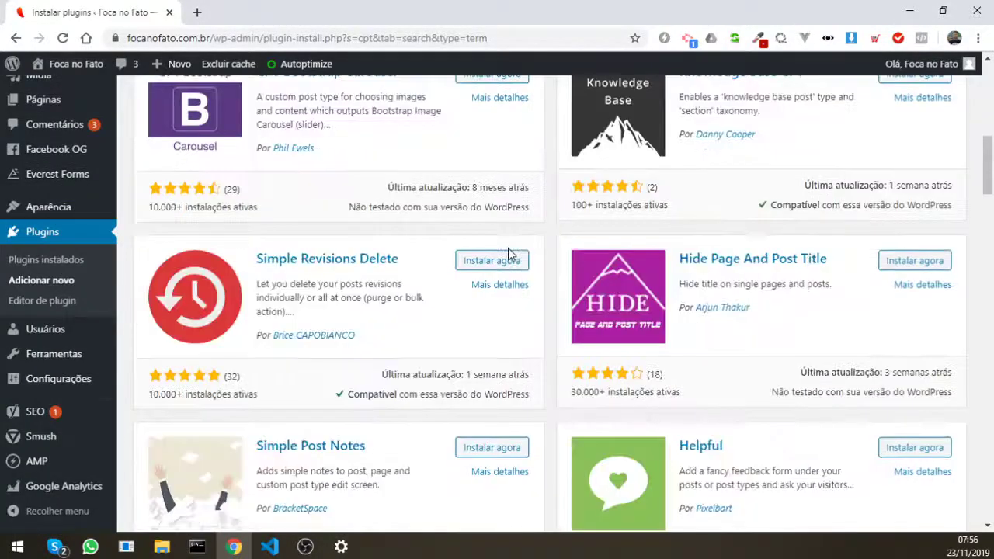
{"action": "scroll", "coordinate": [510, 256], "scroll_direction": "down", "scroll_amount": 3}
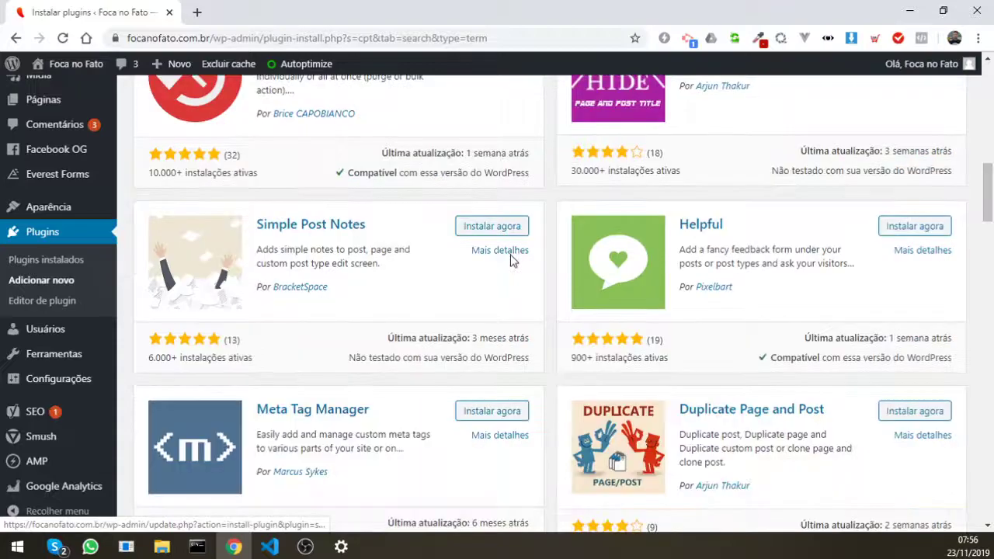
{"action": "scroll", "coordinate": [510, 256], "scroll_direction": "up", "scroll_amount": 10}
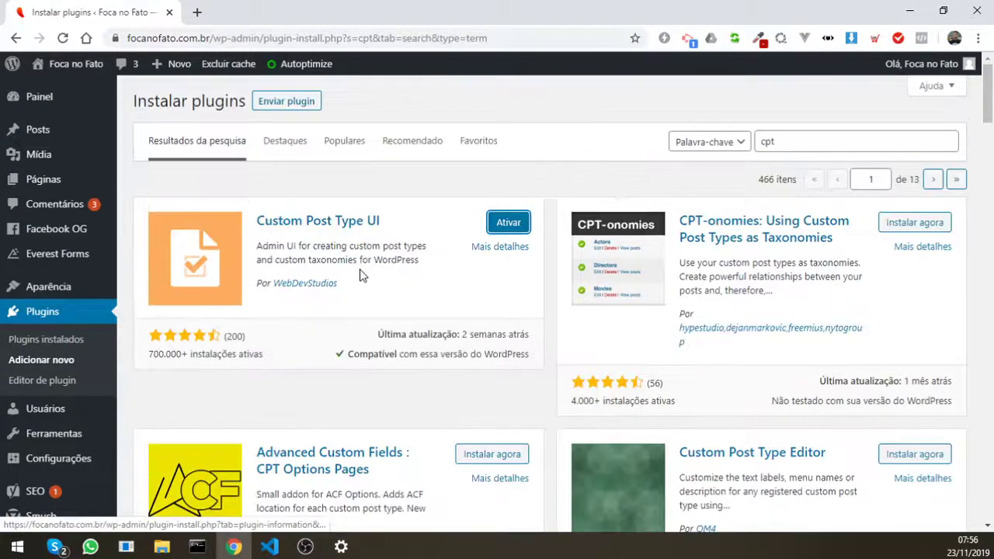
Step: Activate Custom Post Type UI, then activate Advanced Custom Fields in Plugins instalados
{"action": "left_click", "coordinate": [512, 231]}
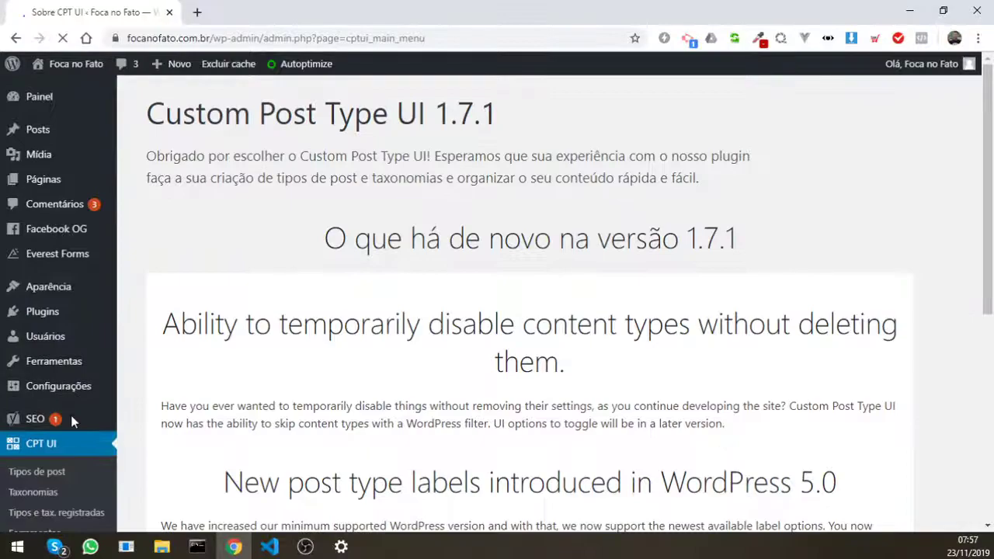
{"action": "scroll", "coordinate": [70, 414], "scroll_direction": "down", "scroll_amount": 1}
{"action": "mouse_move", "coordinate": [47, 243]}
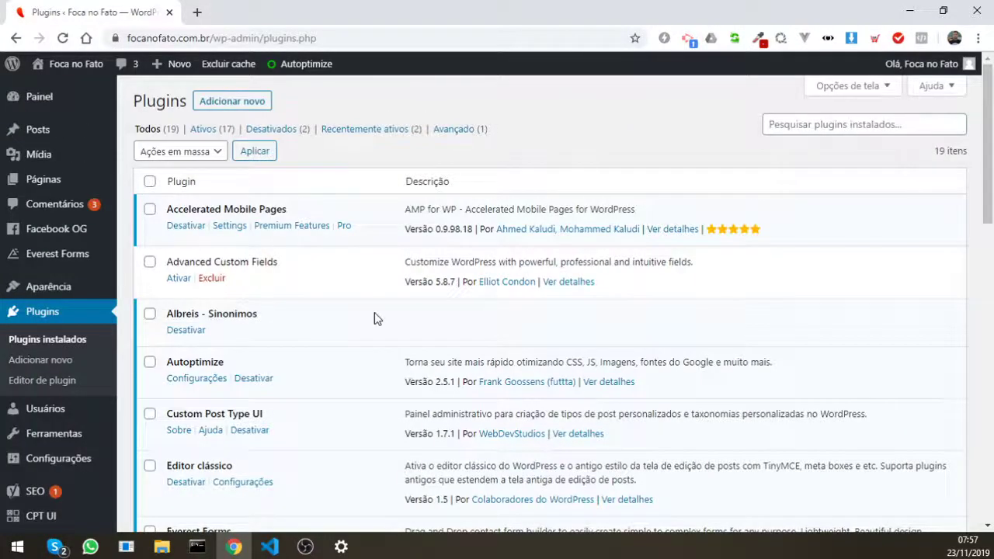
{"action": "left_click", "coordinate": [177, 278]}
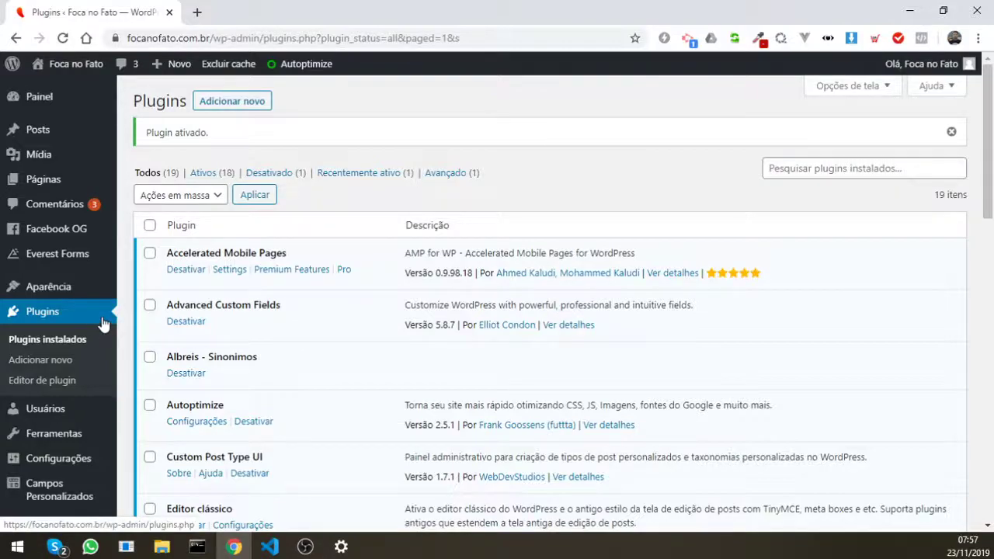
{"action": "scroll", "coordinate": [101, 322], "scroll_direction": "down", "scroll_amount": 3}
{"action": "mouse_move", "coordinate": [71, 417]}
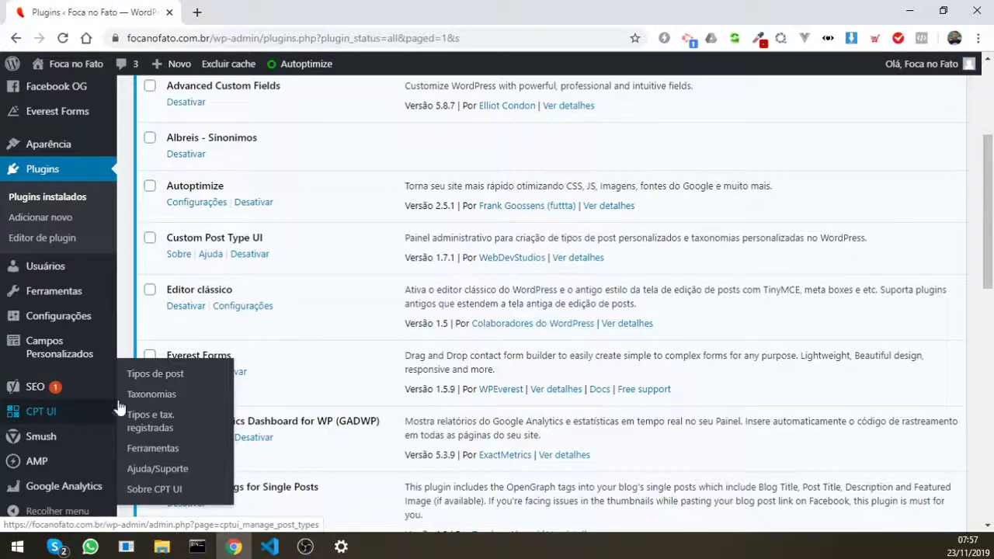
Step: Start a new post type with slug 'cliente', labels 'Clientes'/'Cliente', and auto-filled additional labels
{"action": "left_click", "coordinate": [147, 376]}
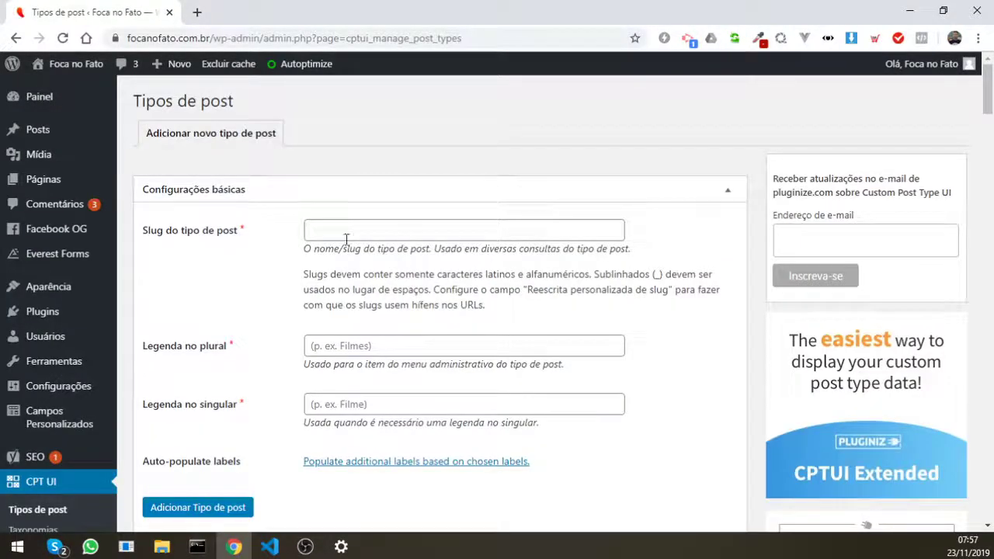
{"action": "left_click", "coordinate": [346, 231]}
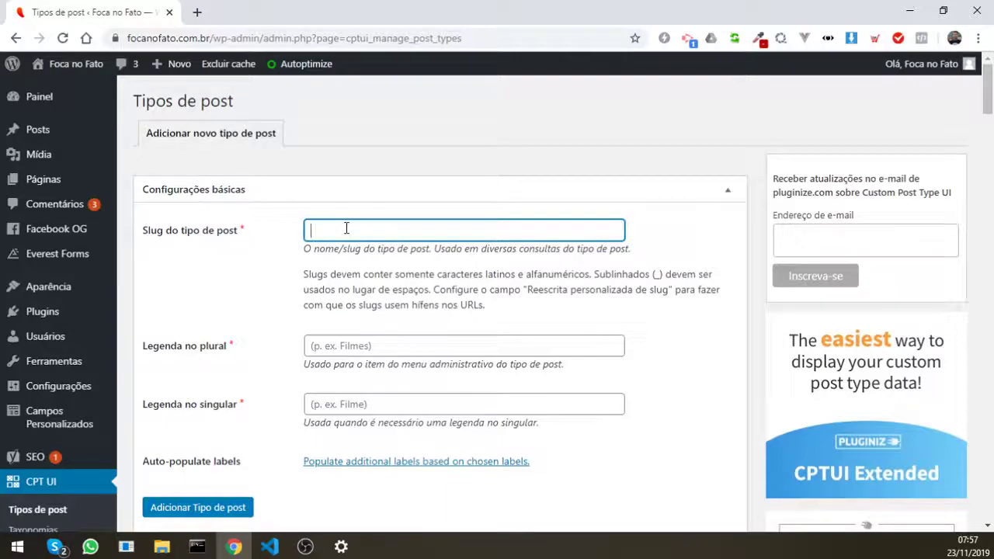
{"action": "type", "text": "cliente"}
{"action": "left_click", "coordinate": [308, 302]}
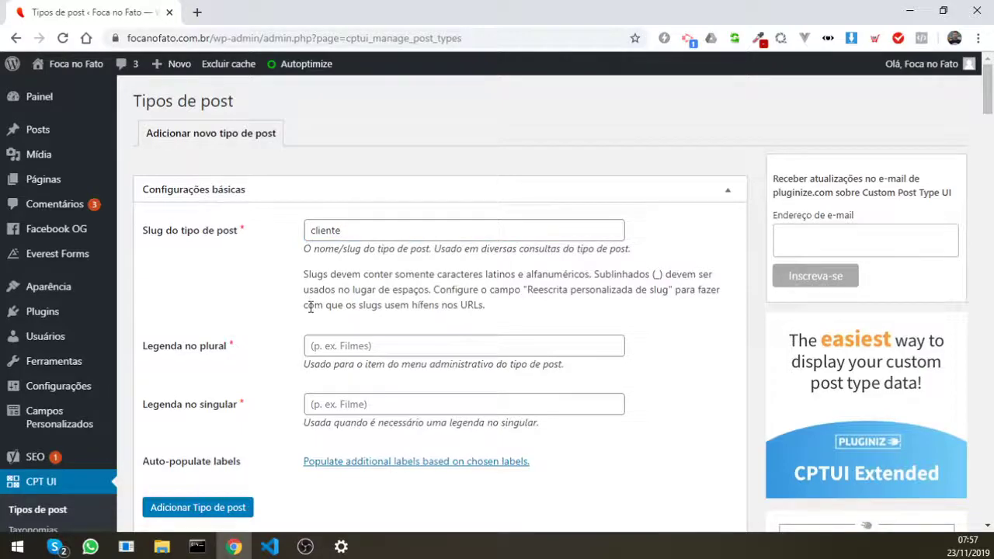
{"action": "scroll", "coordinate": [299, 334], "scroll_direction": "down", "scroll_amount": 1}
{"action": "left_click", "coordinate": [334, 275]}
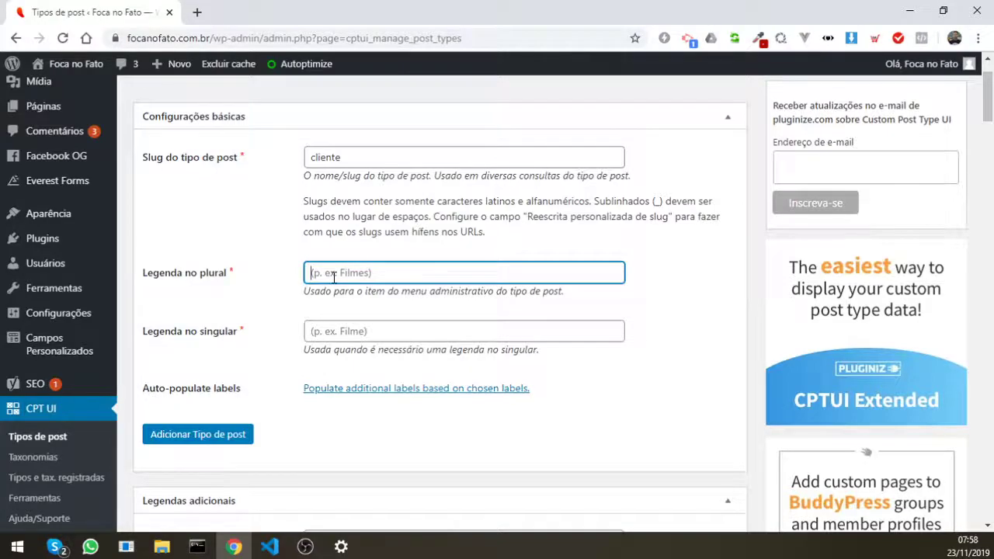
{"action": "type", "text": "Clientes"}
{"action": "left_click", "coordinate": [336, 332]}
{"action": "type", "text": "C"}
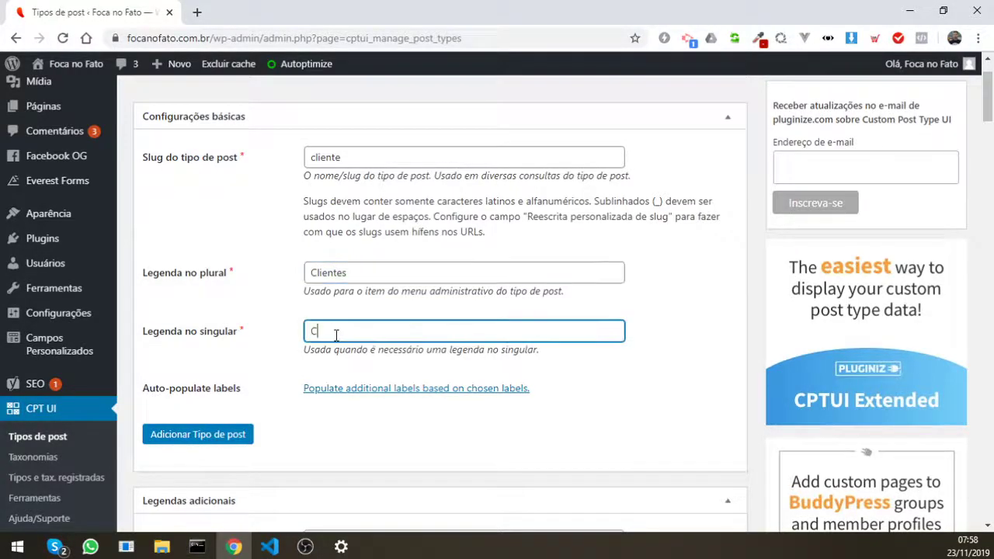
{"action": "type", "text": "liente"}
{"action": "left_click", "coordinate": [421, 392]}
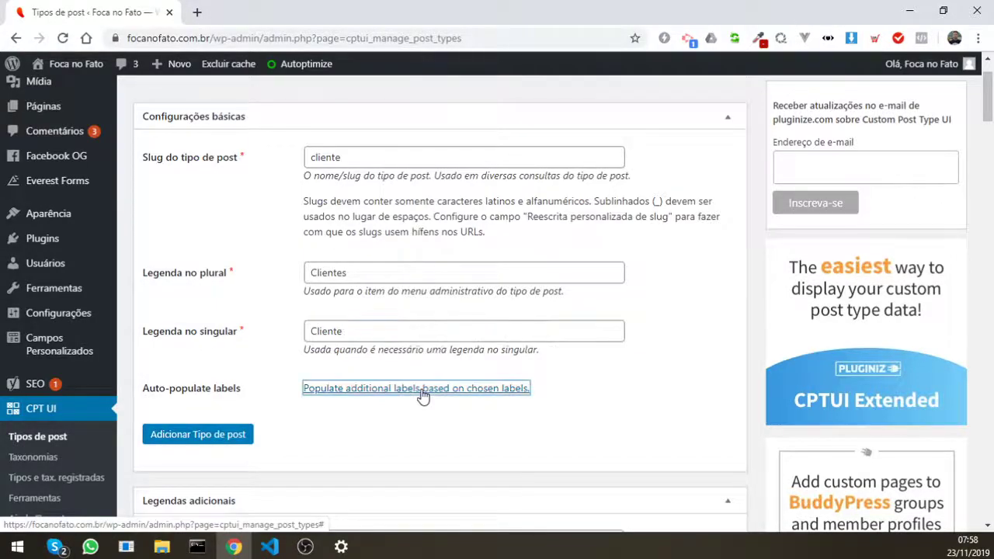
Step: Change the menu name to 'Meus Clientes' and the add-new label to 'Adicionar novo'
{"action": "scroll", "coordinate": [262, 333], "scroll_direction": "down", "scroll_amount": 5}
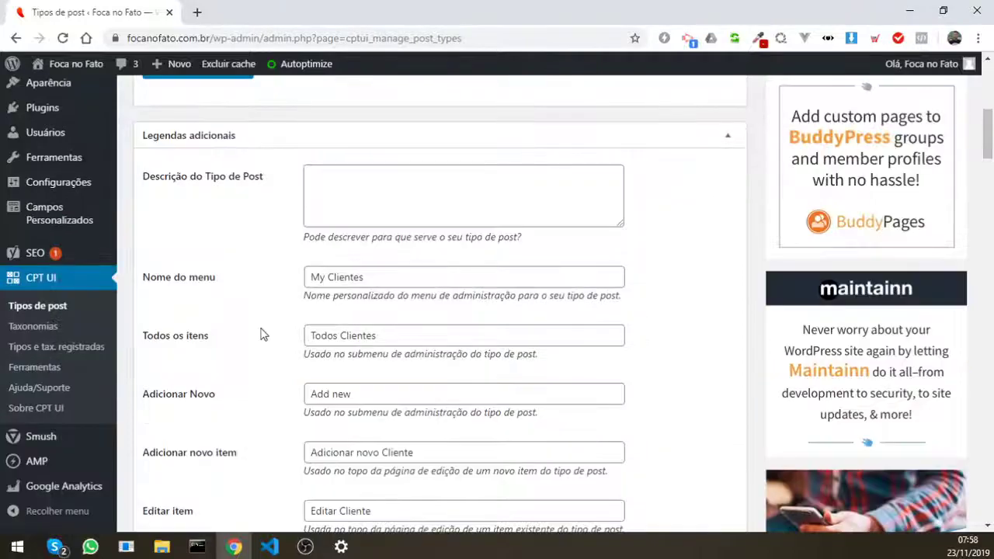
{"action": "left_click", "coordinate": [325, 276]}
{"action": "key", "text": "BackSpace"}
{"action": "type", "text": "eus"}
{"action": "triple_click", "coordinate": [352, 394]}
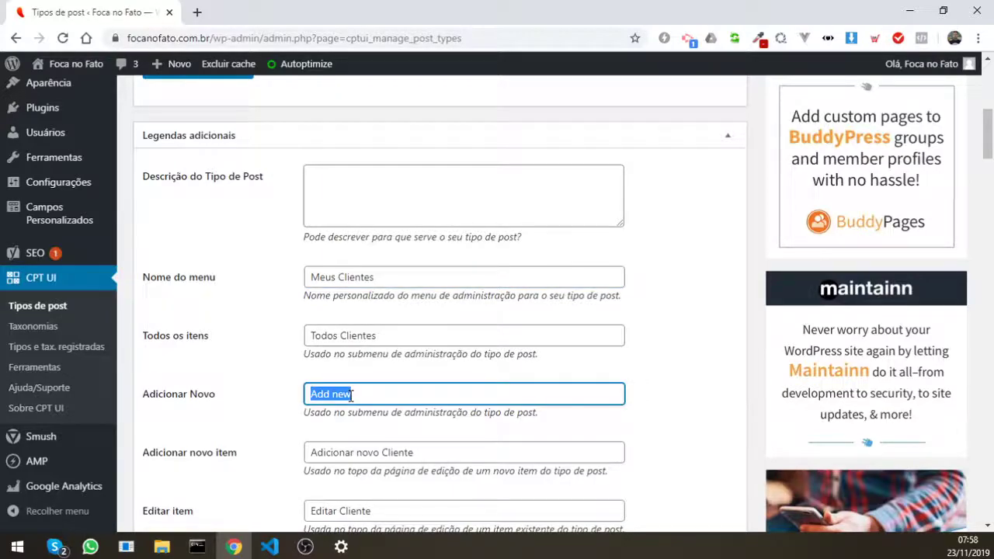
{"action": "type", "text": "Adicionar novo"}
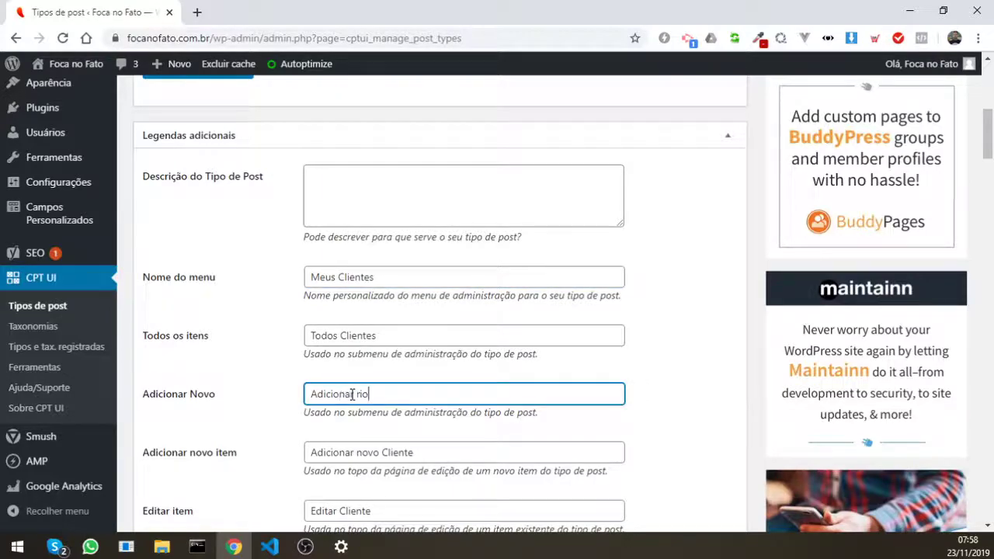
{"action": "scroll", "coordinate": [355, 411], "scroll_direction": "down", "scroll_amount": 1}
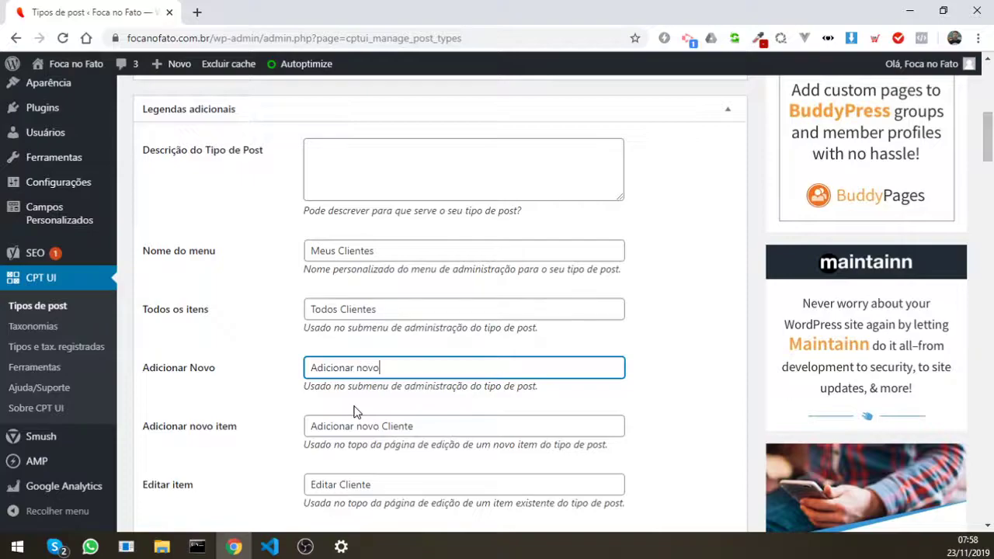
{"action": "scroll", "coordinate": [355, 412], "scroll_direction": "down", "scroll_amount": 2}
{"action": "scroll", "coordinate": [282, 427], "scroll_direction": "down", "scroll_amount": 3}
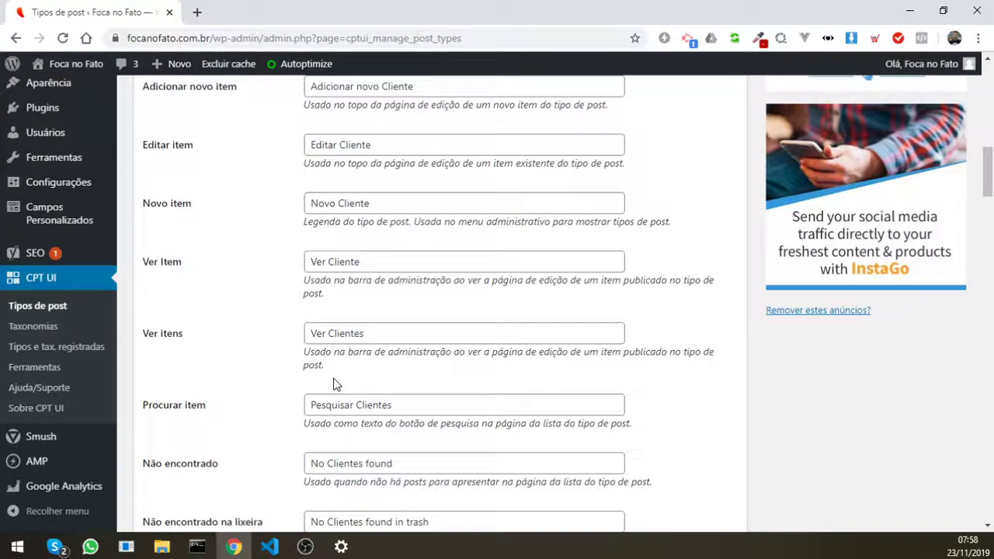
{"action": "scroll", "coordinate": [336, 384], "scroll_direction": "down", "scroll_amount": 3}
{"action": "scroll", "coordinate": [299, 383], "scroll_direction": "down", "scroll_amount": 20}
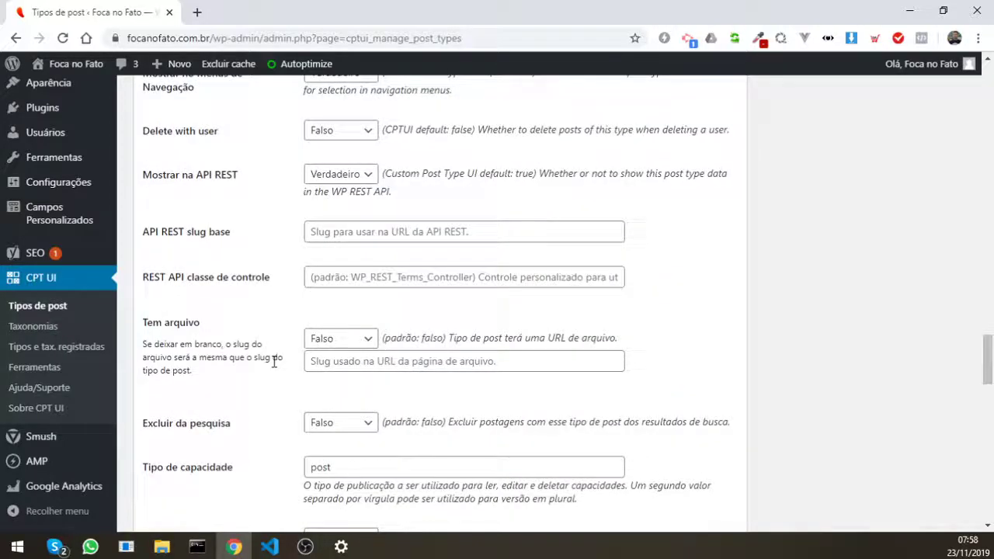
{"action": "scroll", "coordinate": [287, 326], "scroll_direction": "up", "scroll_amount": 5}
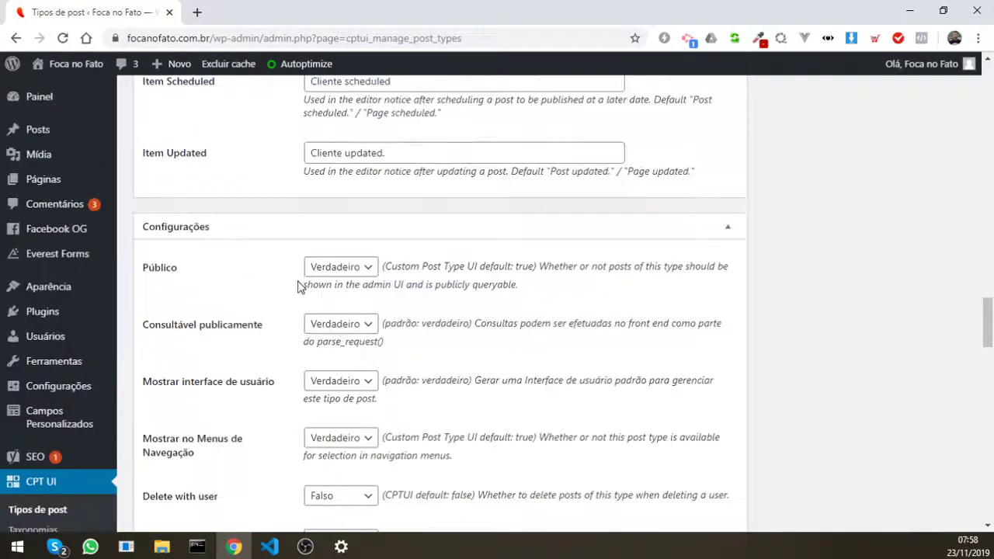
Step: Set Público and Consultável publicamente to Falso, keeping Mostrar interface de usuário Verdadeiro
{"action": "left_click", "coordinate": [365, 271]}
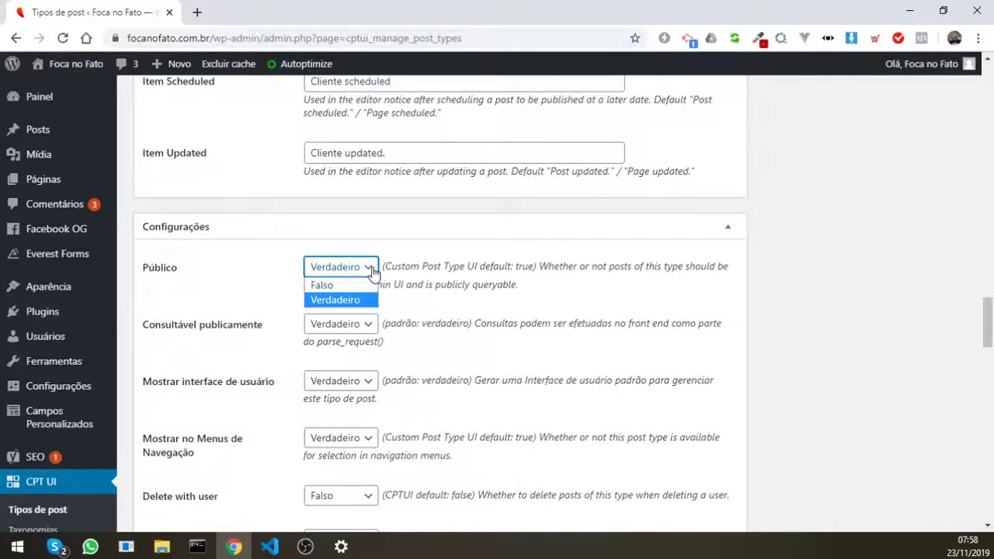
{"action": "left_click", "coordinate": [321, 289]}
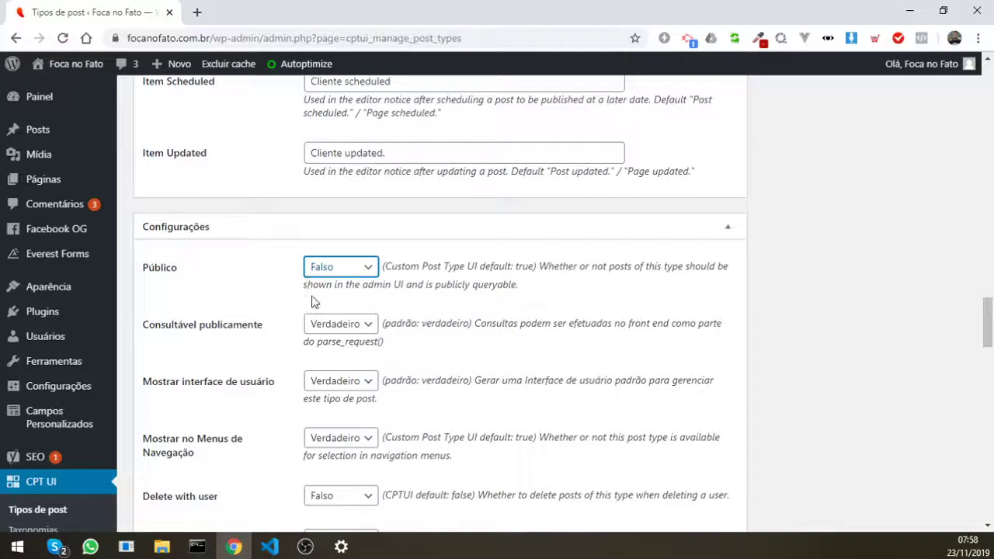
{"action": "left_click", "coordinate": [365, 326]}
{"action": "left_click", "coordinate": [349, 339]}
{"action": "left_click", "coordinate": [357, 381]}
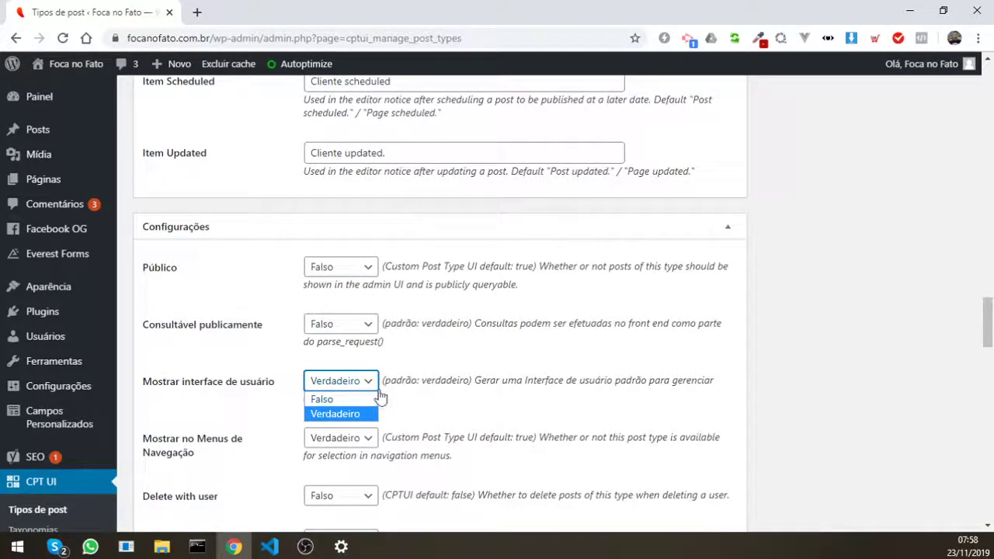
{"action": "left_click", "coordinate": [475, 380]}
{"action": "scroll", "coordinate": [474, 380], "scroll_direction": "down", "scroll_amount": 1}
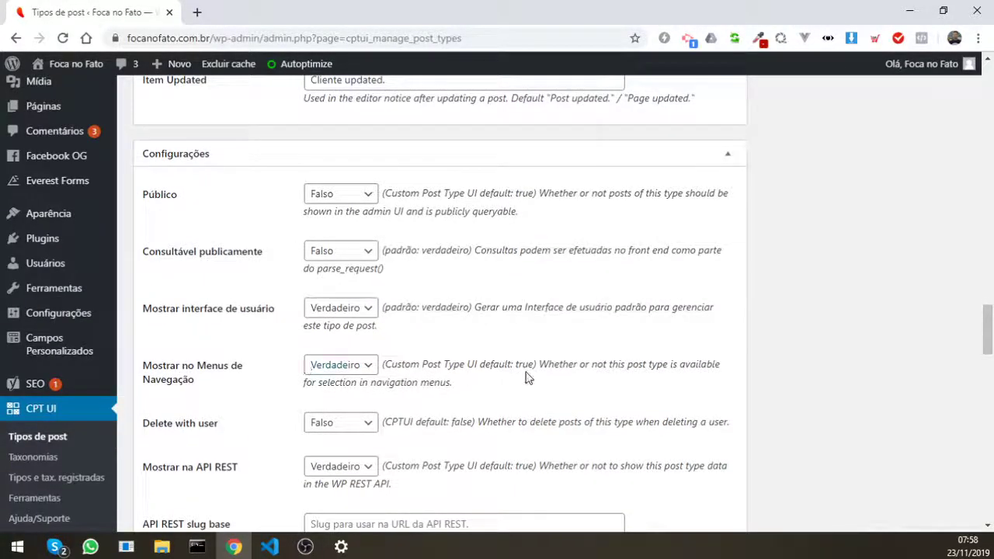
{"action": "scroll", "coordinate": [277, 388], "scroll_direction": "down", "scroll_amount": 2}
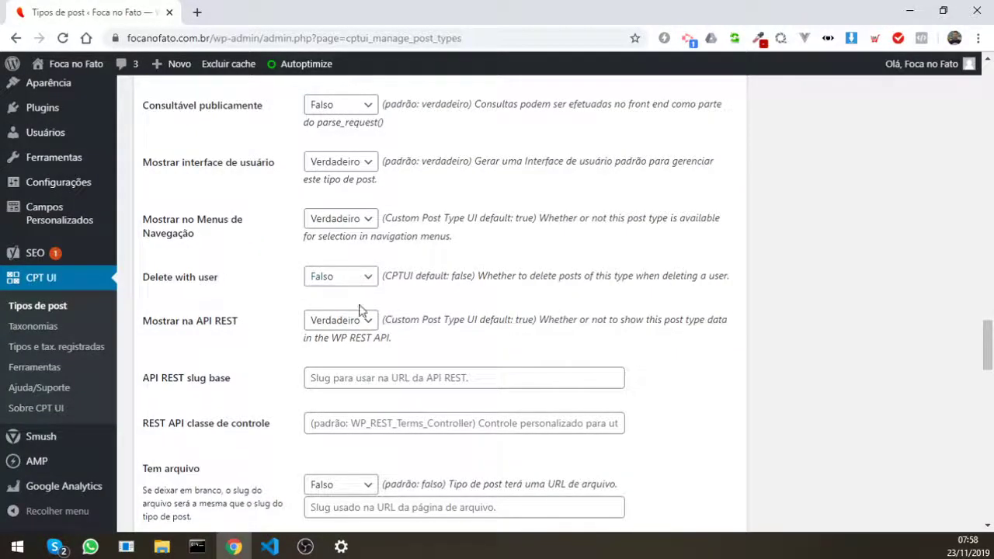
Step: Set Mostrar na API REST to Falso for the client post type
{"action": "left_click", "coordinate": [361, 319]}
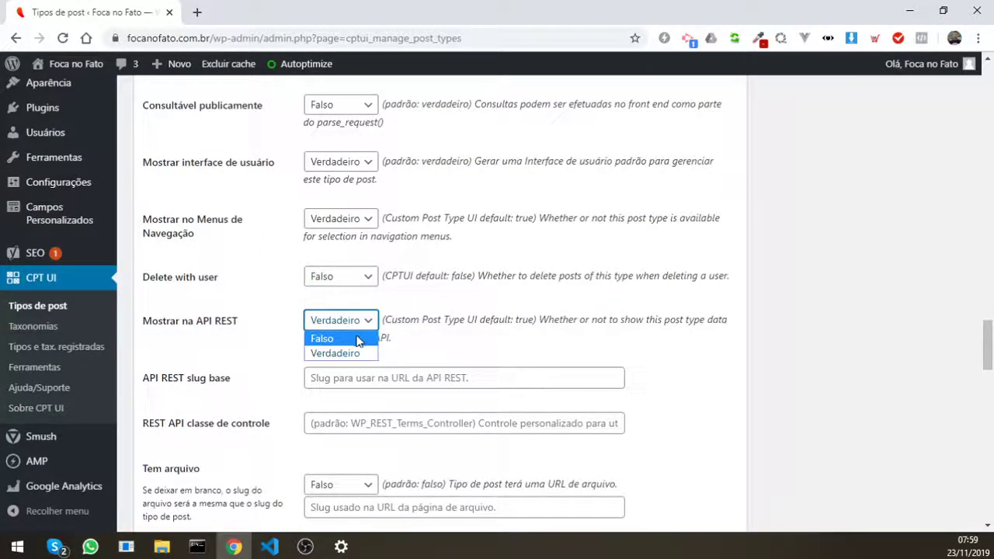
{"action": "left_click", "coordinate": [357, 339]}
{"action": "scroll", "coordinate": [239, 357], "scroll_direction": "down", "scroll_amount": 3}
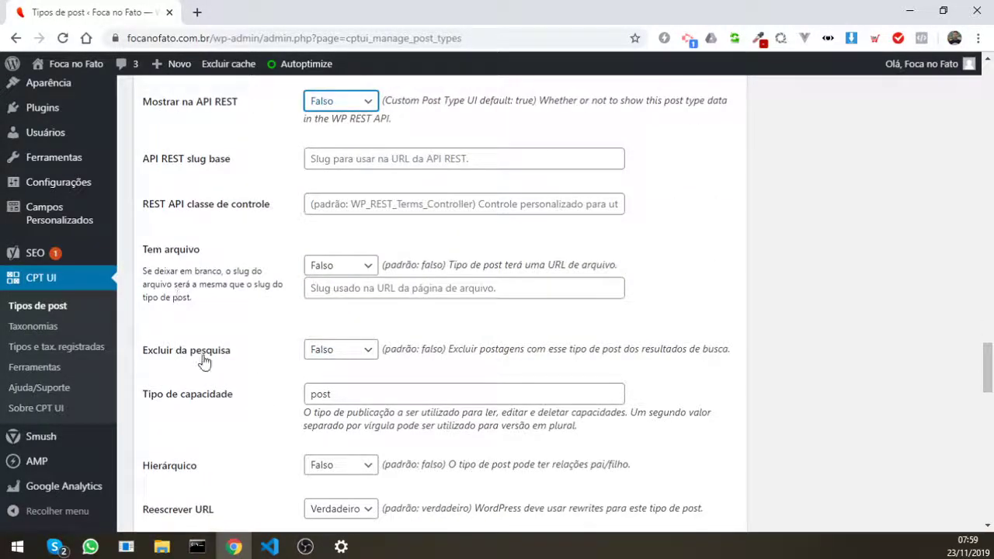
{"action": "scroll", "coordinate": [204, 359], "scroll_direction": "down", "scroll_amount": 2}
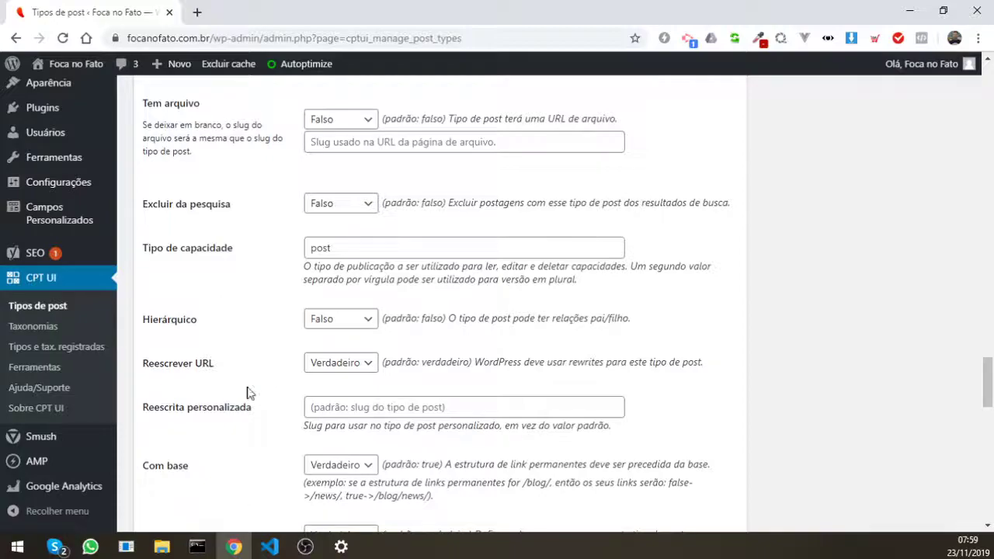
{"action": "scroll", "coordinate": [250, 393], "scroll_direction": "down", "scroll_amount": 1}
{"action": "scroll", "coordinate": [233, 338], "scroll_direction": "down", "scroll_amount": 2}
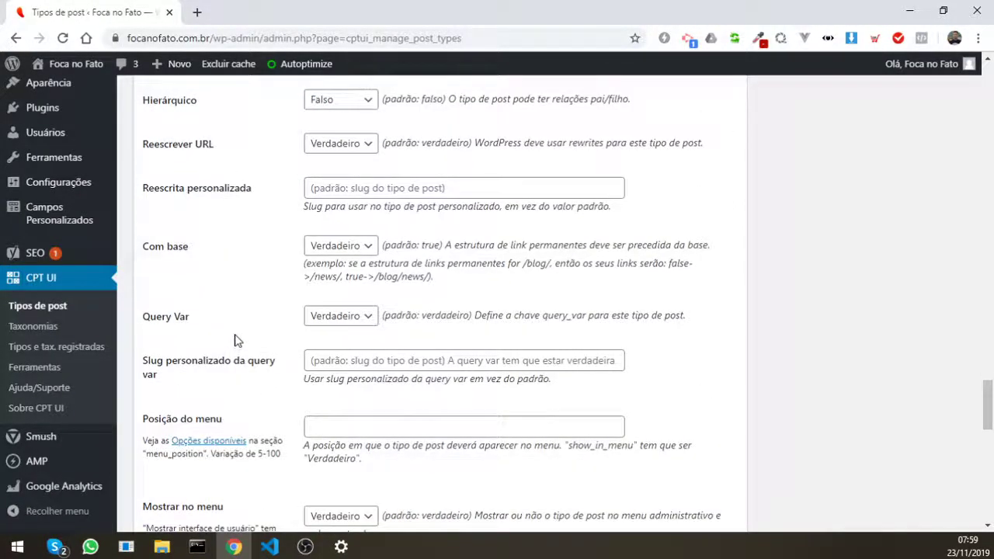
{"action": "scroll", "coordinate": [235, 341], "scroll_direction": "down", "scroll_amount": 2}
{"action": "scroll", "coordinate": [237, 339], "scroll_direction": "down", "scroll_amount": 1}
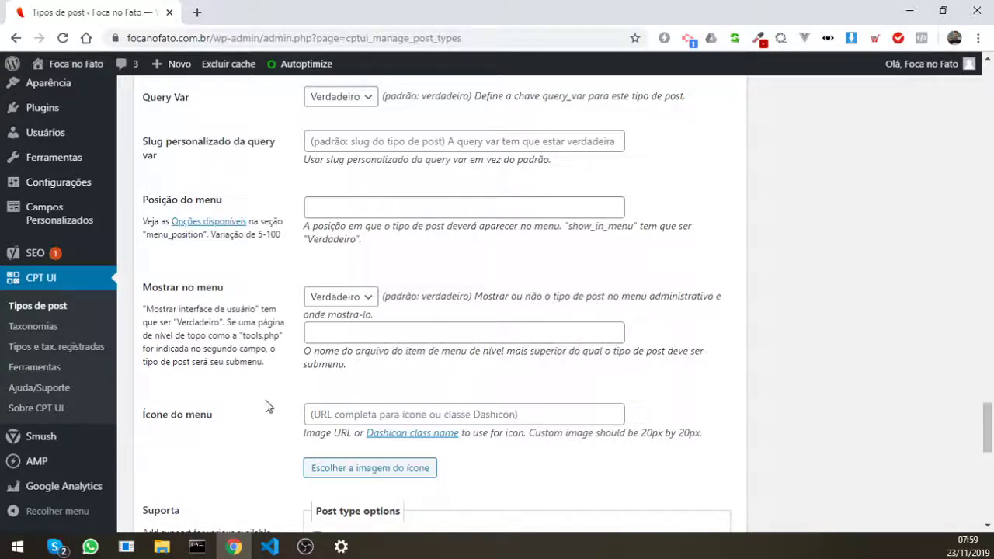
{"action": "scroll", "coordinate": [279, 402], "scroll_direction": "down", "scroll_amount": 4}
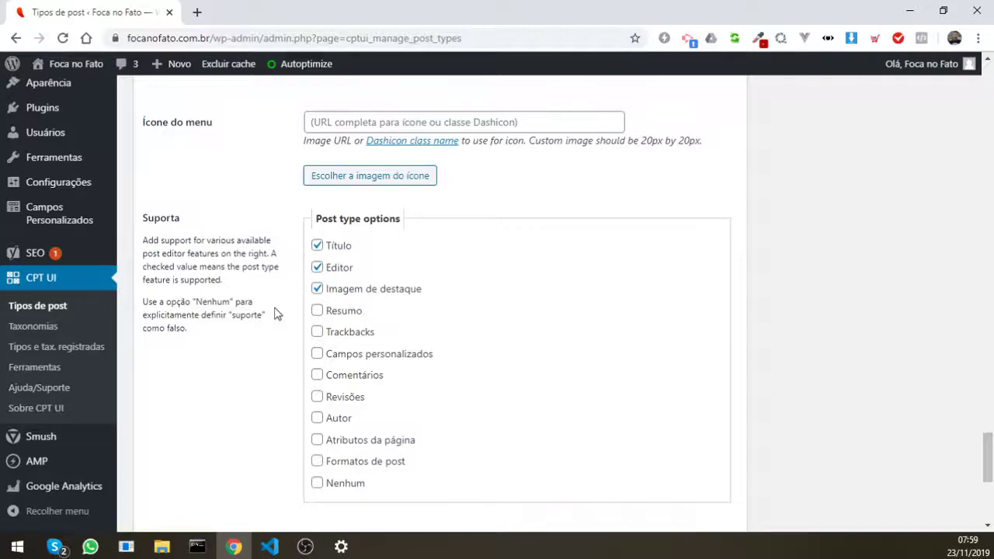
Step: Enable Título, Editor and Imagem de destaque support, correcting accidental toggles
{"action": "left_click", "coordinate": [316, 245]}
{"action": "left_click", "coordinate": [317, 267]}
{"action": "left_click", "coordinate": [318, 288]}
{"action": "left_click", "coordinate": [317, 267]}
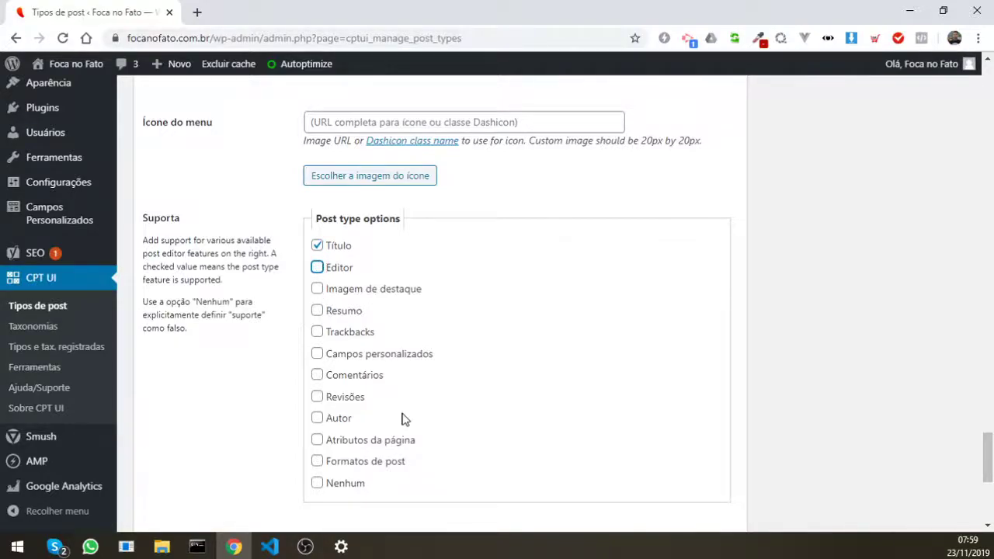
{"action": "left_click", "coordinate": [317, 290]}
{"action": "left_click", "coordinate": [317, 290]}
{"action": "left_click", "coordinate": [317, 267]}
{"action": "scroll", "coordinate": [295, 399], "scroll_direction": "down", "scroll_amount": 4}
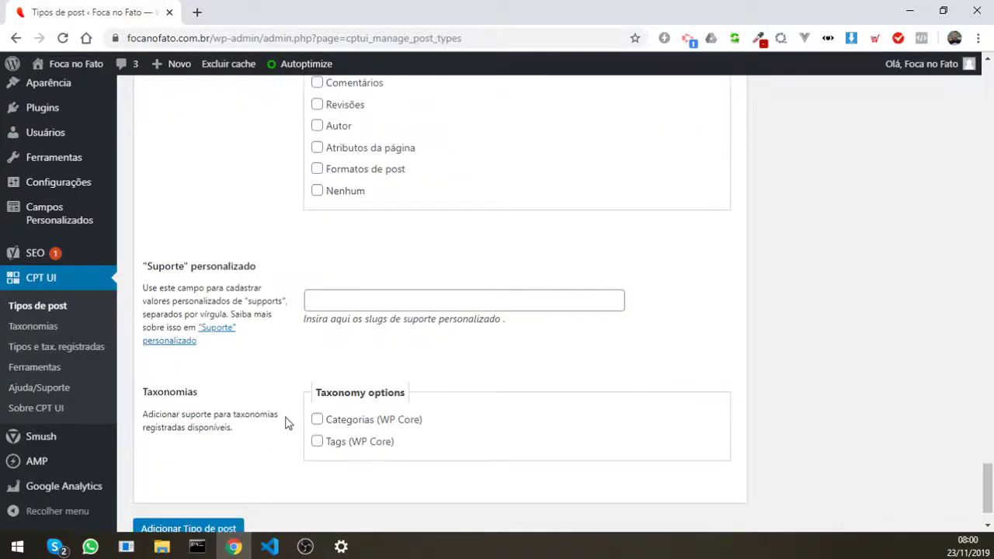
{"action": "scroll", "coordinate": [284, 420], "scroll_direction": "up", "scroll_amount": 2}
{"action": "scroll", "coordinate": [285, 403], "scroll_direction": "up", "scroll_amount": 2}
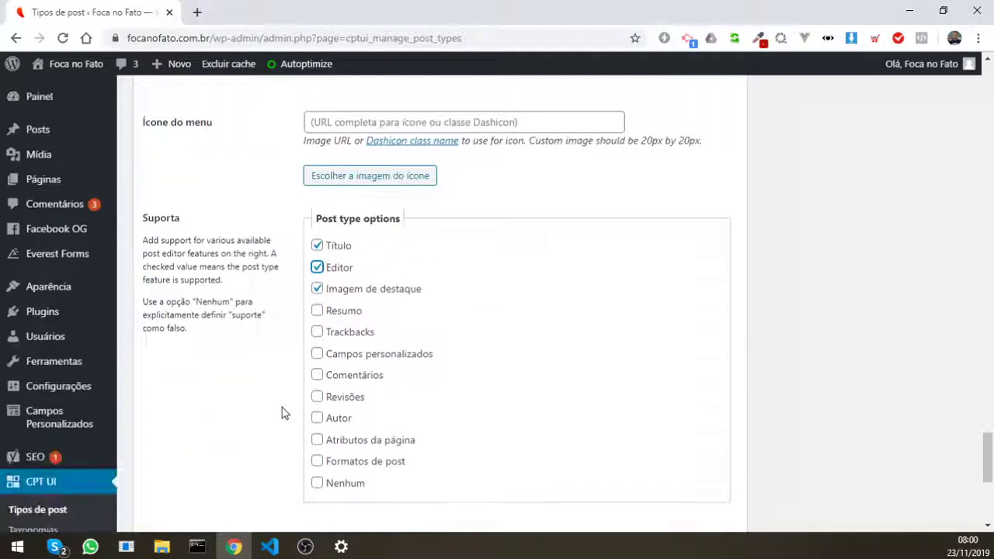
{"action": "left_click", "coordinate": [282, 354]}
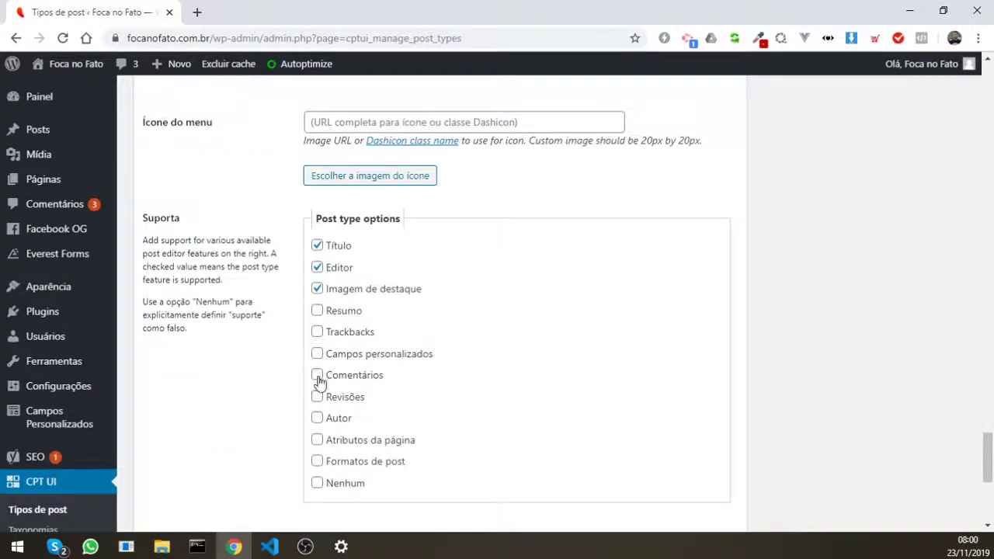
Step: Enable Comentários, Campos personalizados, Atributos da página, Formatos de post, Autor, Revisões, Trackbacks and Resumo
{"action": "left_click", "coordinate": [316, 376]}
{"action": "left_click", "coordinate": [316, 356]}
{"action": "scroll", "coordinate": [284, 416], "scroll_direction": "down", "scroll_amount": 1}
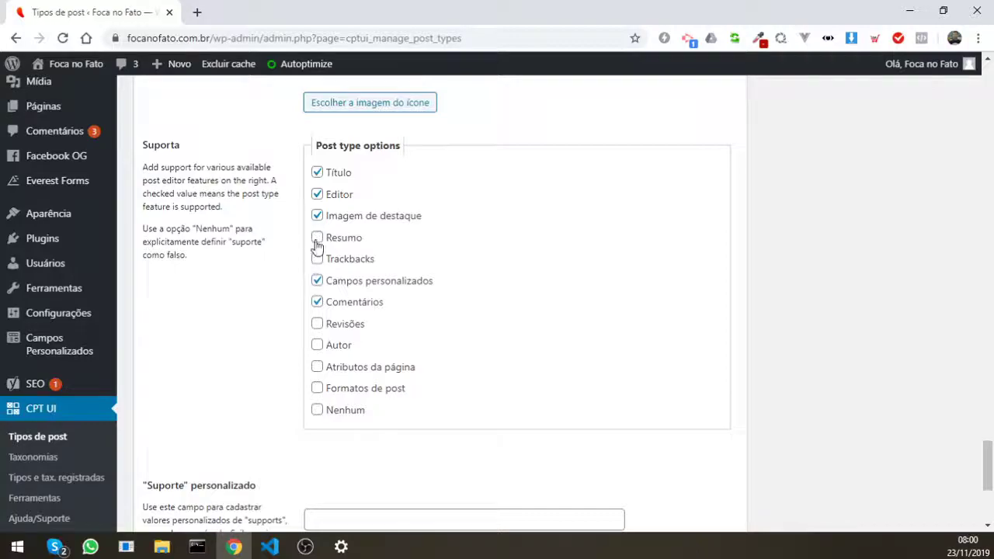
{"action": "left_click", "coordinate": [316, 368]}
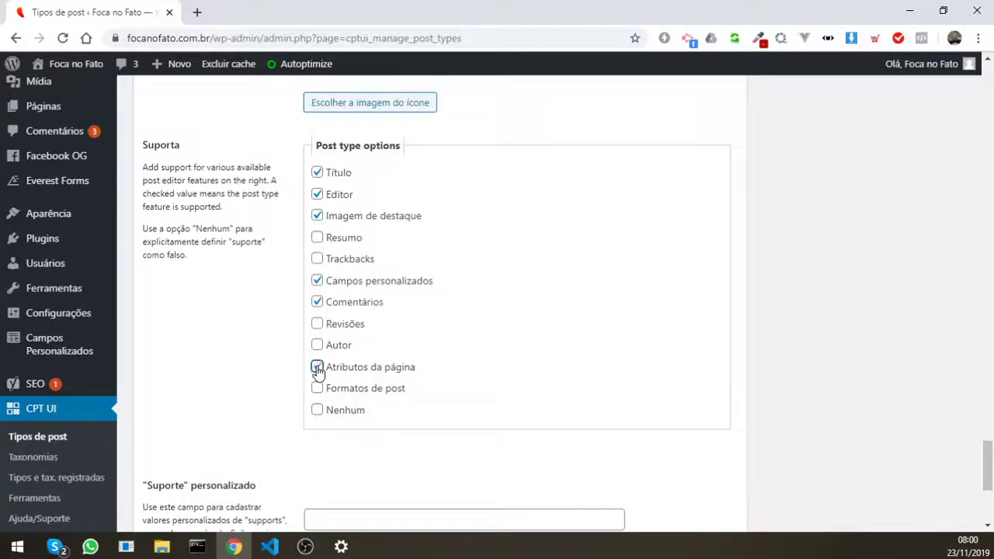
{"action": "left_click", "coordinate": [318, 390]}
{"action": "left_click", "coordinate": [316, 345]}
{"action": "left_click", "coordinate": [317, 325]}
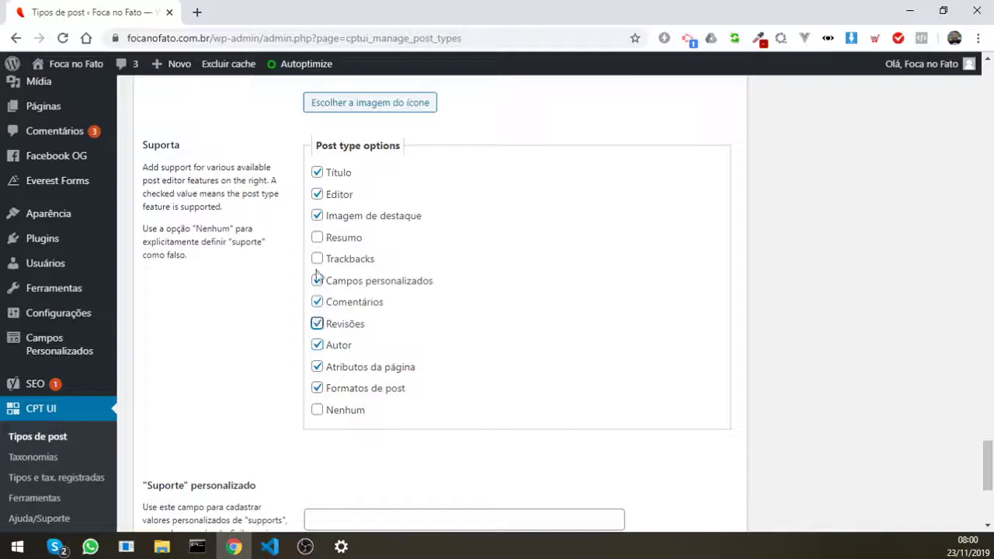
{"action": "left_click", "coordinate": [318, 260]}
{"action": "left_click", "coordinate": [316, 238]}
{"action": "scroll", "coordinate": [260, 322], "scroll_direction": "down", "scroll_amount": 2}
{"action": "scroll", "coordinate": [261, 329], "scroll_direction": "down", "scroll_amount": 2}
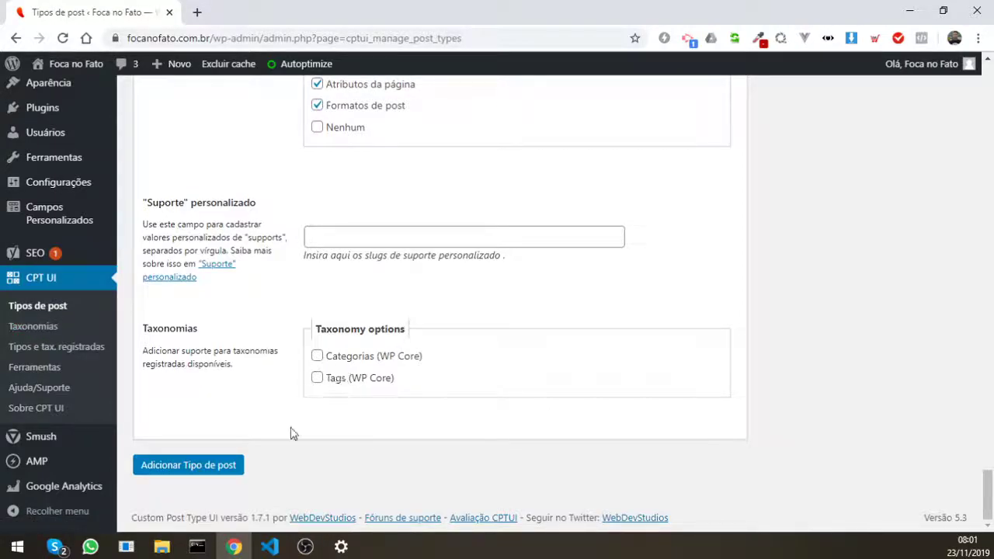
Step: Save the new cliente post type, then load Clientes in the Editar tipo de post tab
{"action": "left_click", "coordinate": [220, 468]}
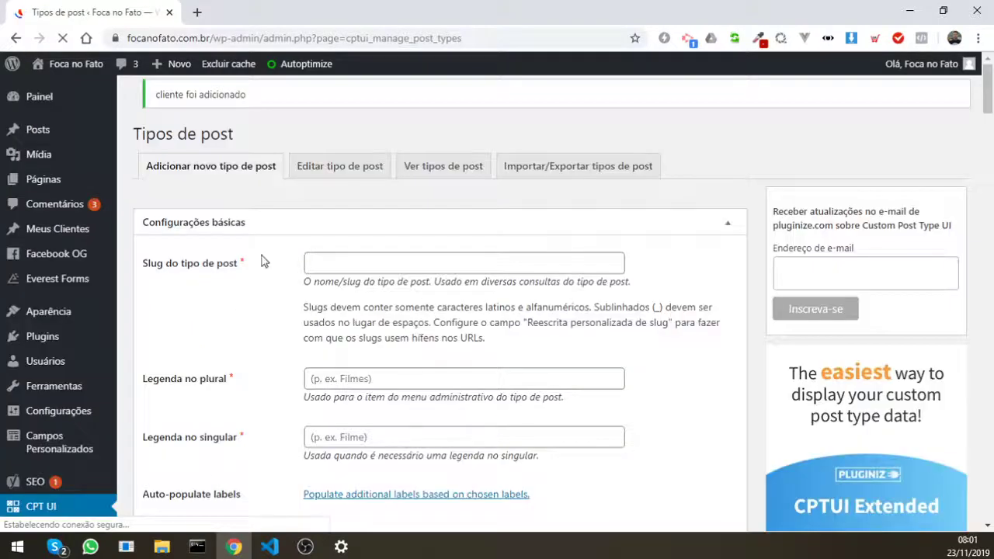
{"action": "scroll", "coordinate": [49, 247], "scroll_direction": "down", "scroll_amount": 1}
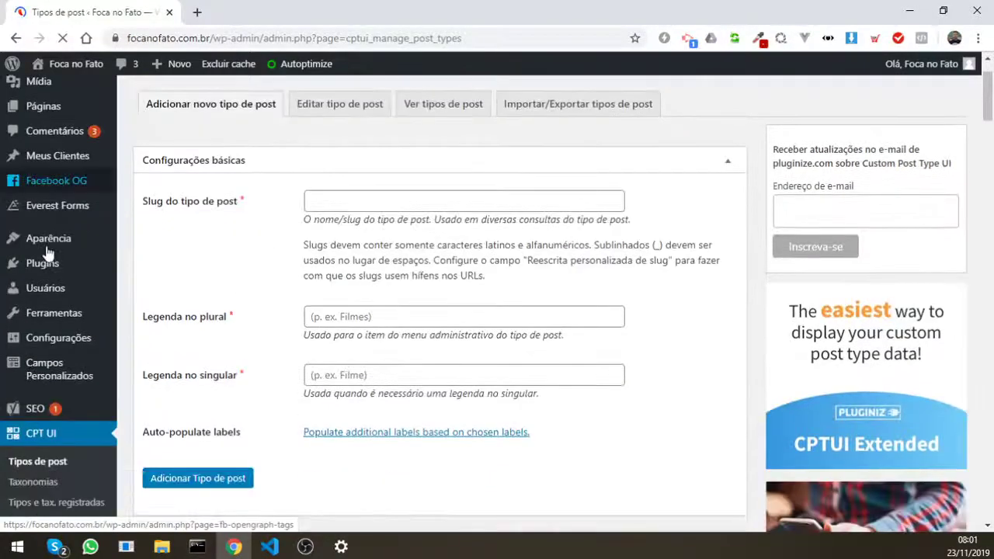
{"action": "scroll", "coordinate": [50, 247], "scroll_direction": "down", "scroll_amount": 1}
{"action": "scroll", "coordinate": [49, 250], "scroll_direction": "down", "scroll_amount": 3}
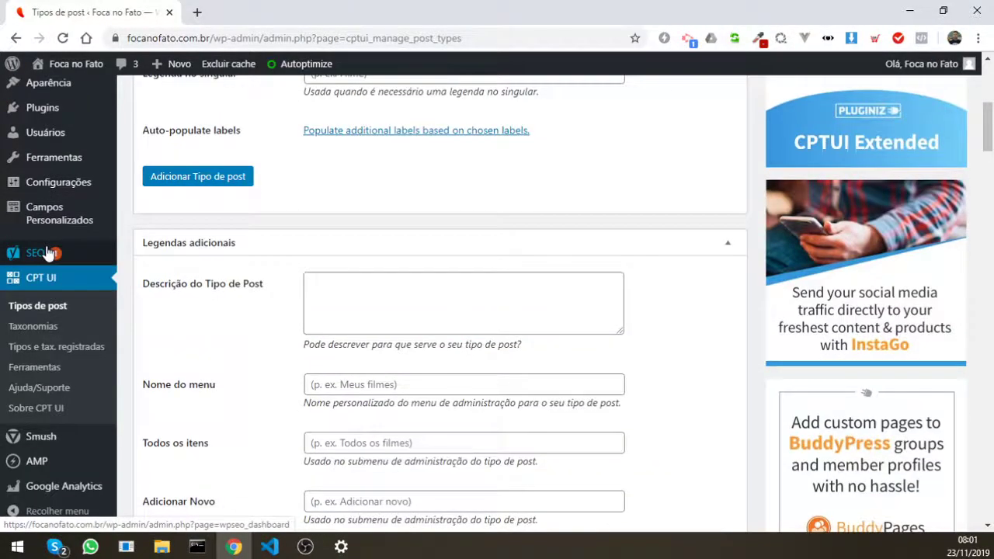
{"action": "scroll", "coordinate": [50, 253], "scroll_direction": "up", "scroll_amount": 5}
{"action": "mouse_move", "coordinate": [56, 229]}
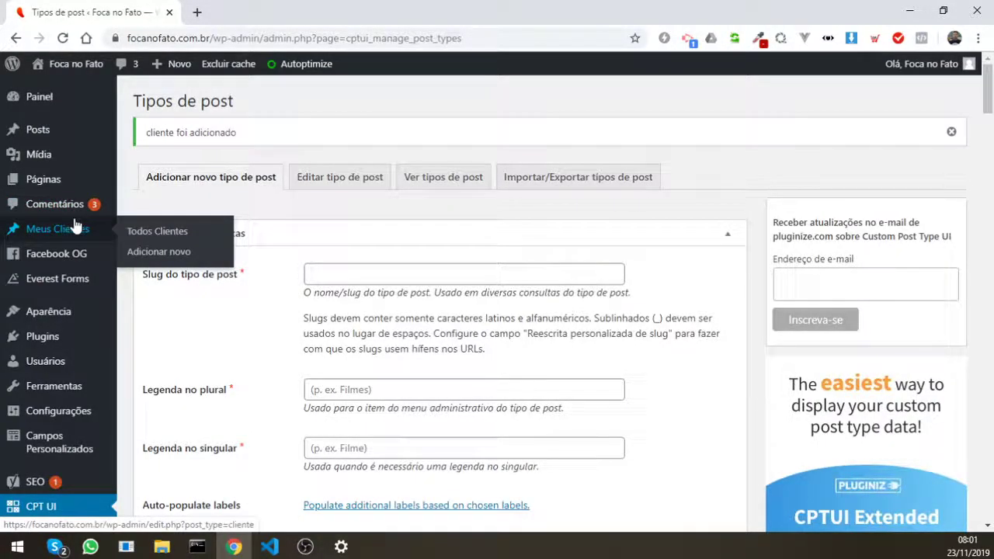
{"action": "scroll", "coordinate": [49, 311], "scroll_direction": "down", "scroll_amount": 1}
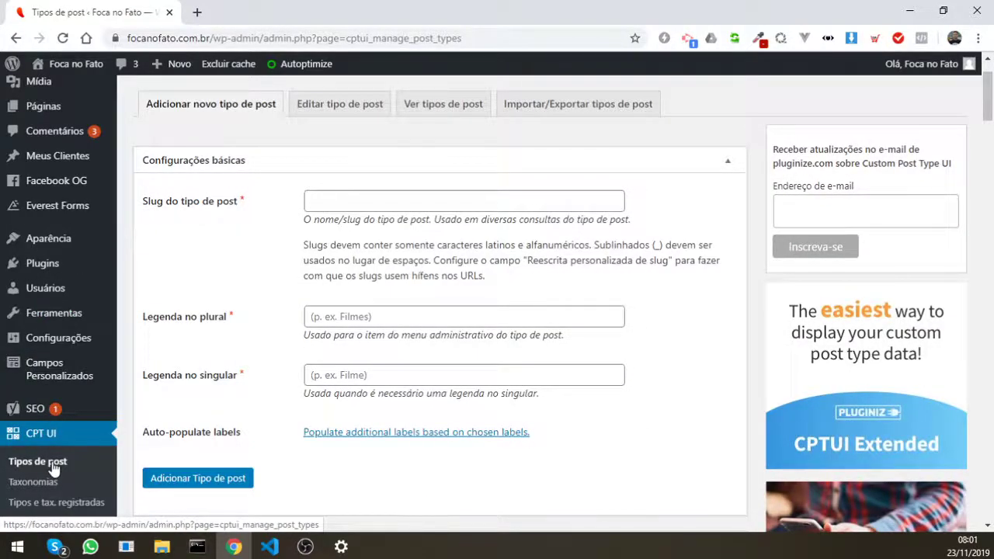
{"action": "left_click", "coordinate": [351, 115]}
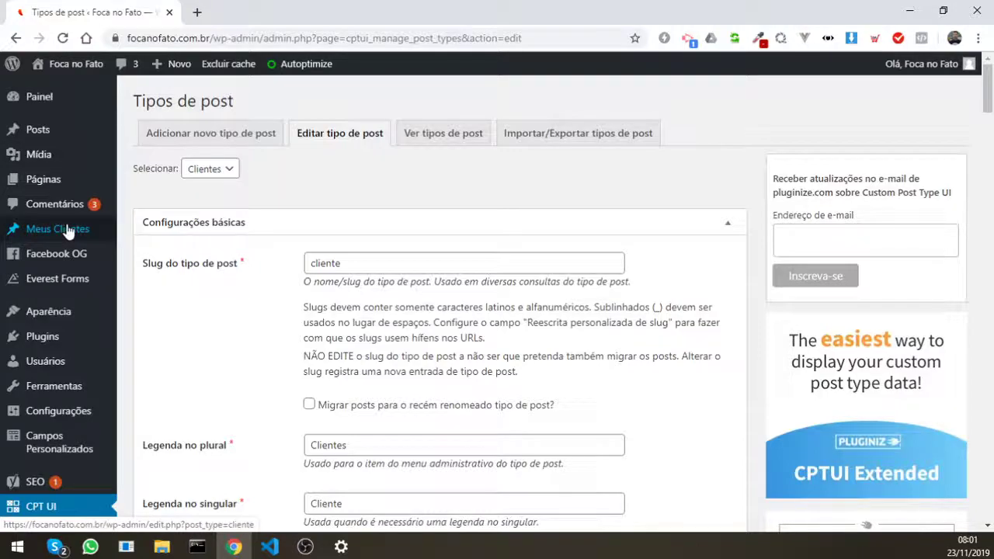
Step: Open the Meus Clientes list and start a new Cliente via Adicionar novo
{"action": "left_click", "coordinate": [68, 231]}
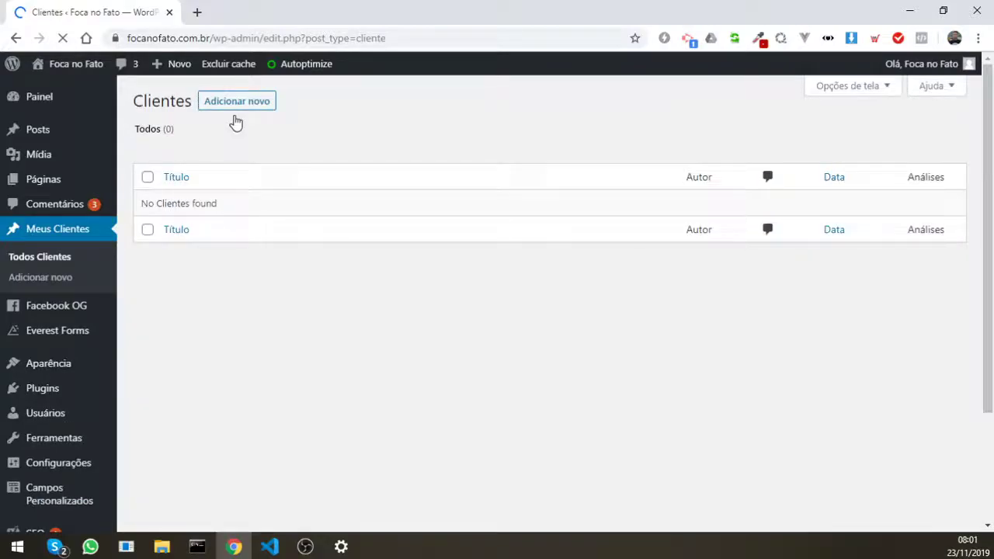
{"action": "left_click", "coordinate": [240, 106]}
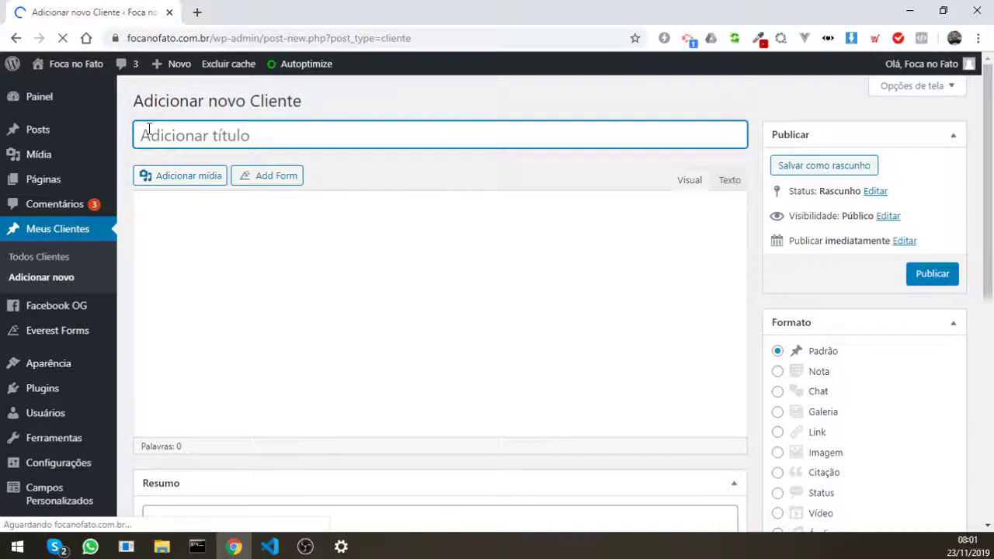
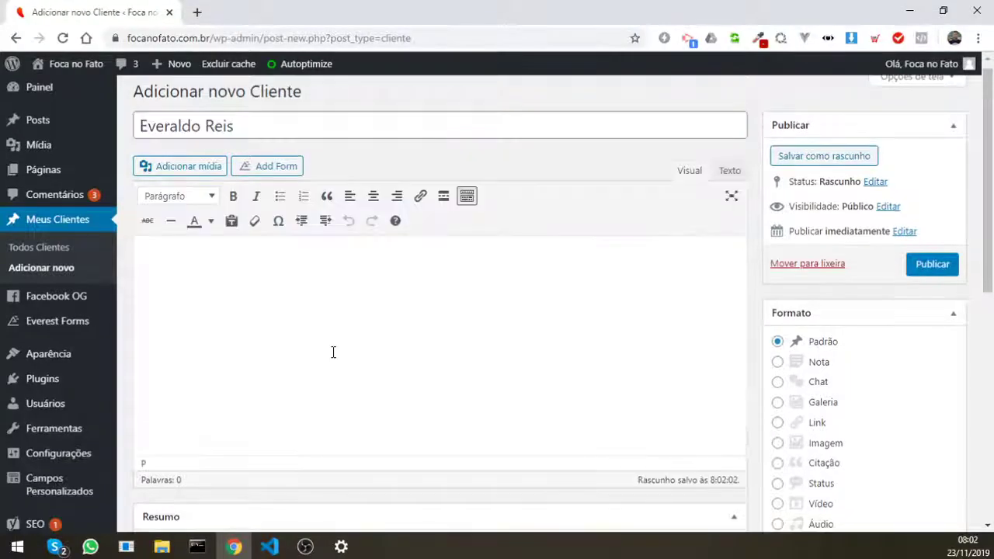
Step: Enter the client's full name as the new Cliente's title and review the editor boxes
{"action": "scroll", "coordinate": [334, 350], "scroll_direction": "down", "scroll_amount": 3}
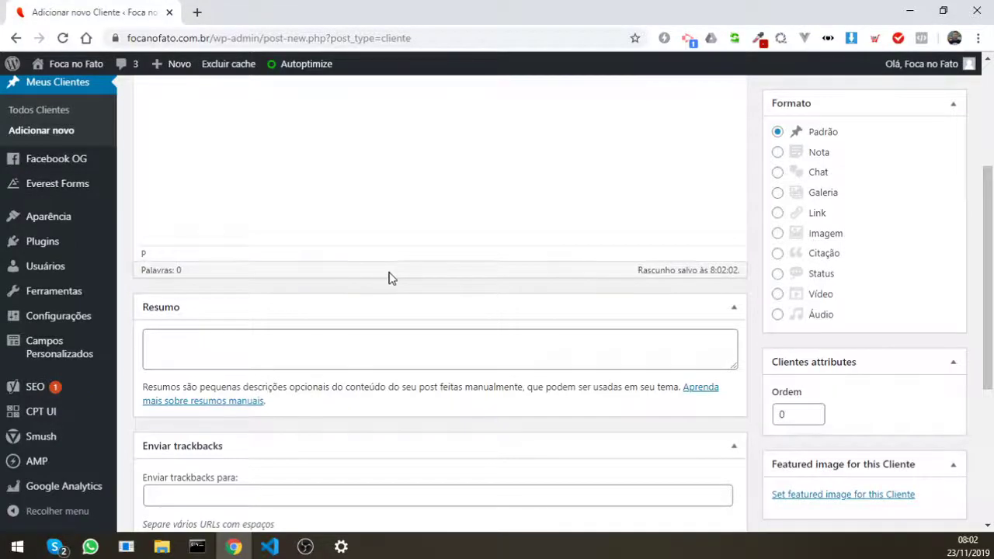
{"action": "scroll", "coordinate": [414, 319], "scroll_direction": "up", "scroll_amount": 3}
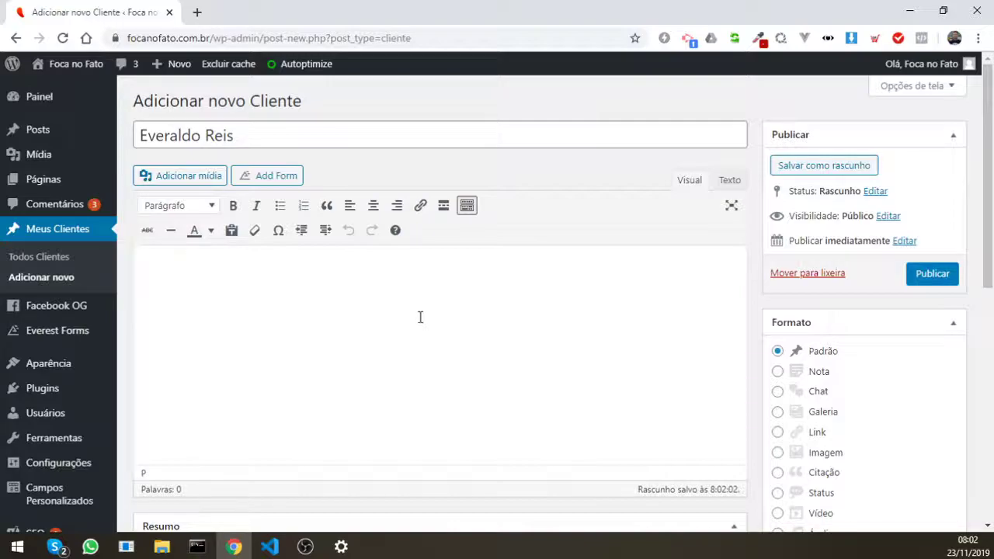
{"action": "scroll", "coordinate": [254, 210], "scroll_direction": "down", "scroll_amount": 5}
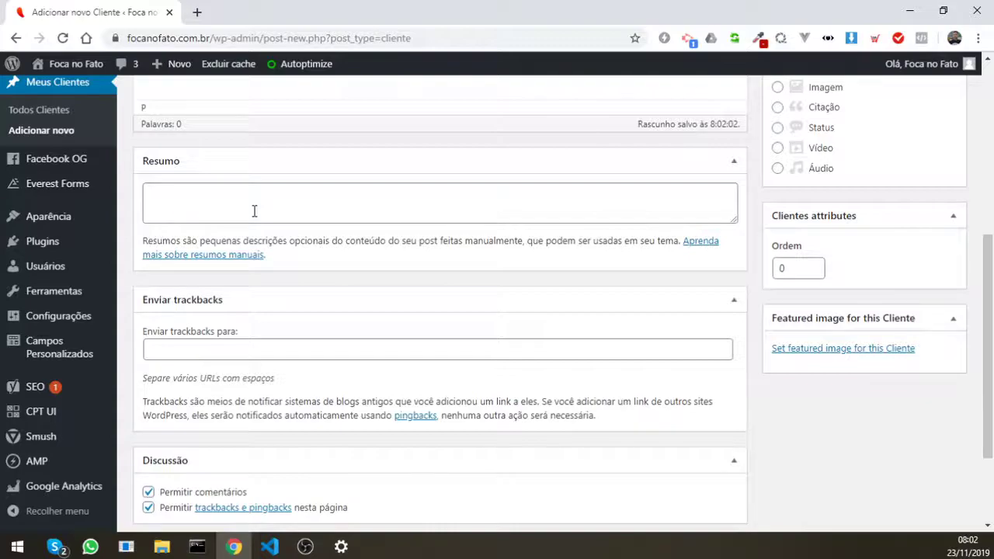
{"action": "scroll", "coordinate": [779, 368], "scroll_direction": "down", "scroll_amount": 2}
{"action": "scroll", "coordinate": [780, 368], "scroll_direction": "up", "scroll_amount": 1}
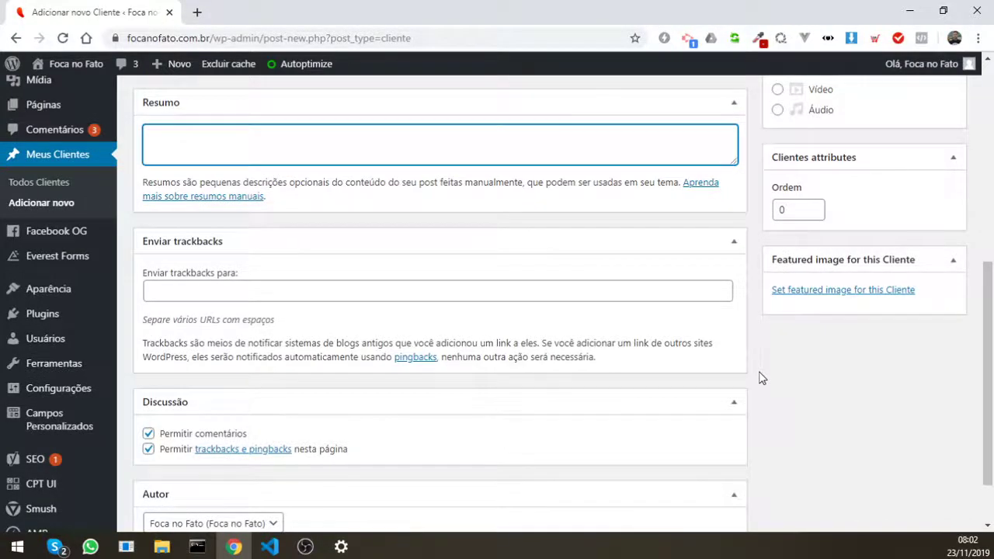
{"action": "scroll", "coordinate": [761, 378], "scroll_direction": "up", "scroll_amount": 4}
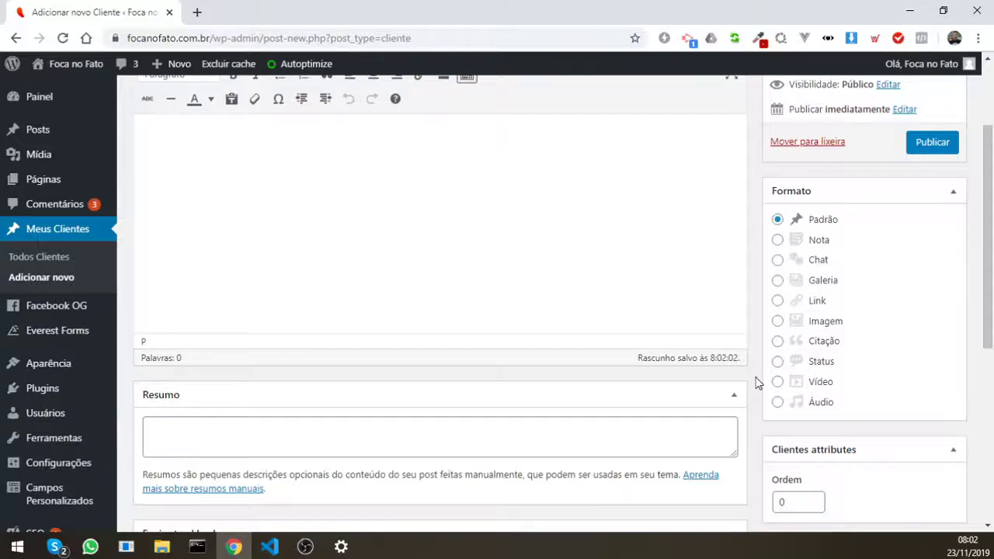
{"action": "scroll", "coordinate": [757, 383], "scroll_direction": "up", "scroll_amount": 1}
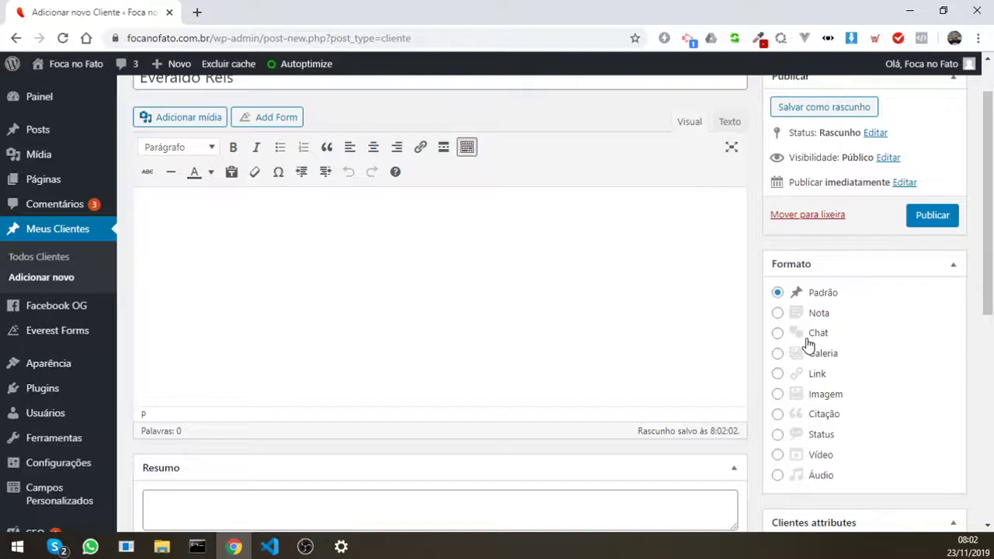
{"action": "left_click", "coordinate": [815, 373]}
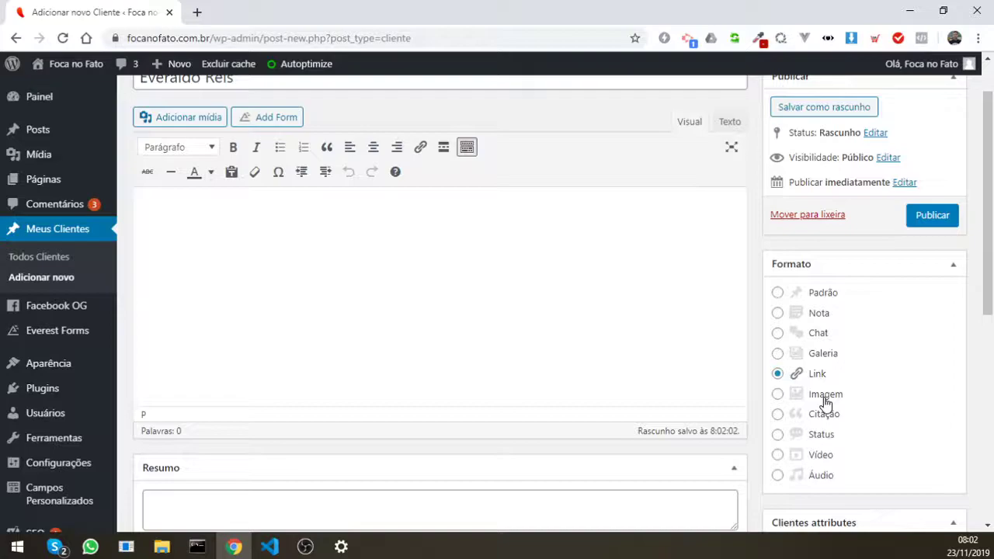
{"action": "left_click", "coordinate": [820, 474]}
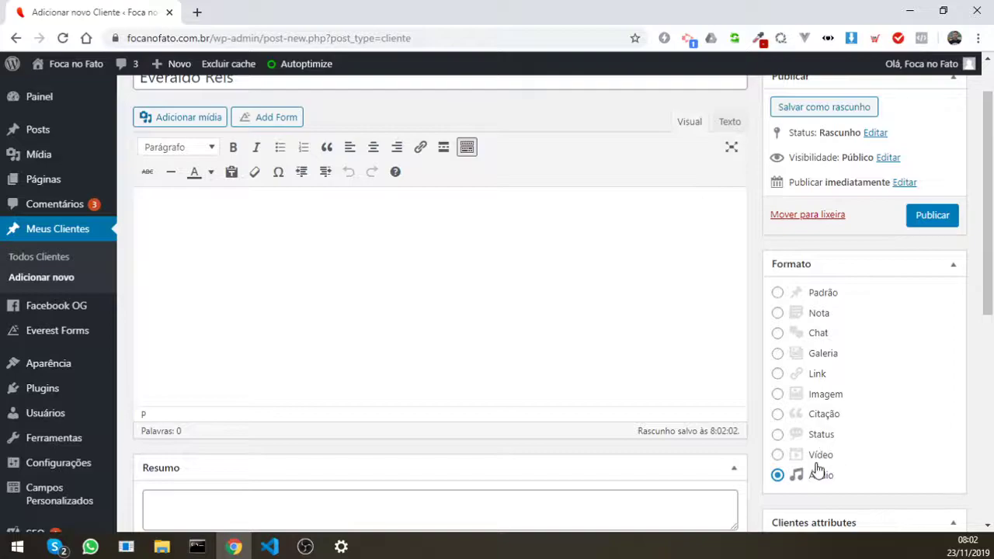
{"action": "left_click", "coordinate": [820, 393]}
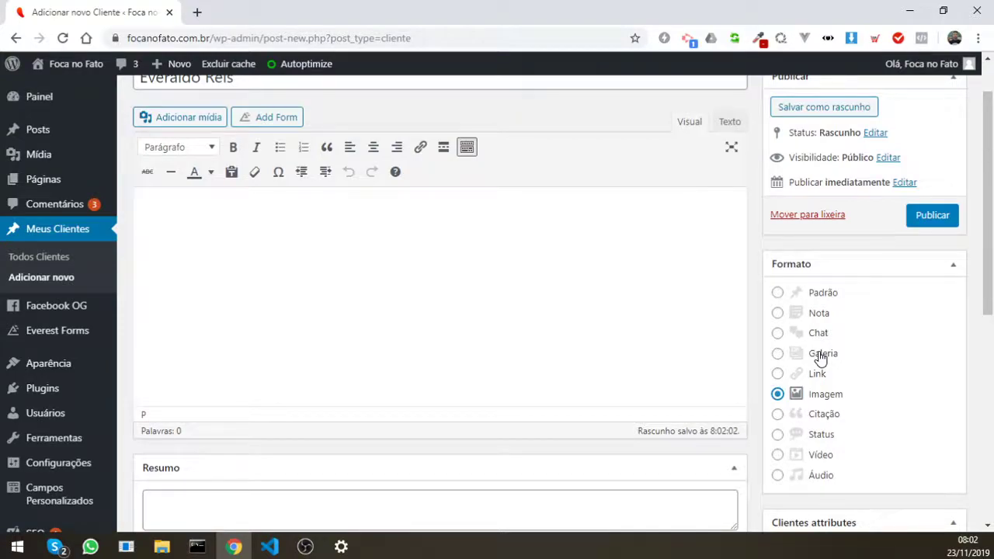
{"action": "left_click", "coordinate": [820, 292]}
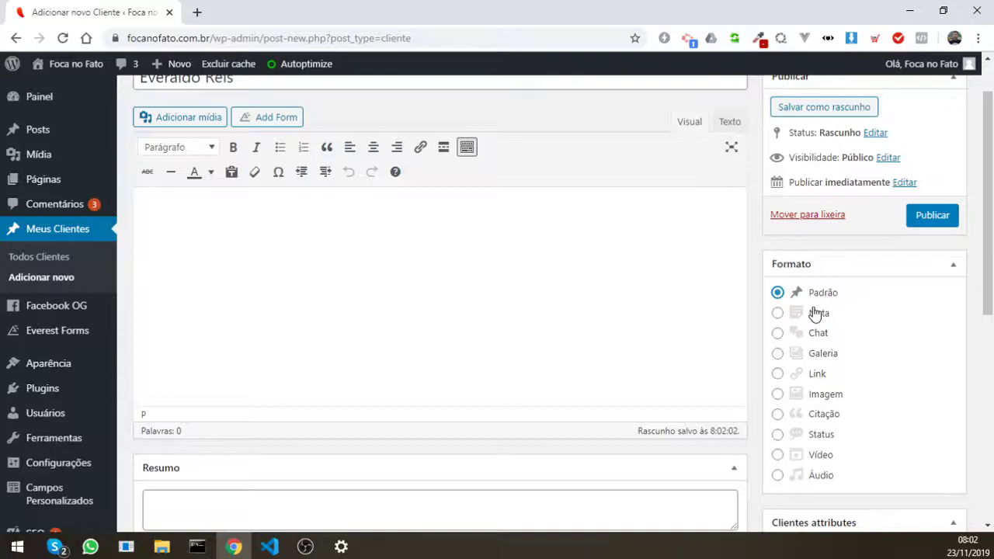
{"action": "scroll", "coordinate": [826, 342], "scroll_direction": "down", "scroll_amount": 4}
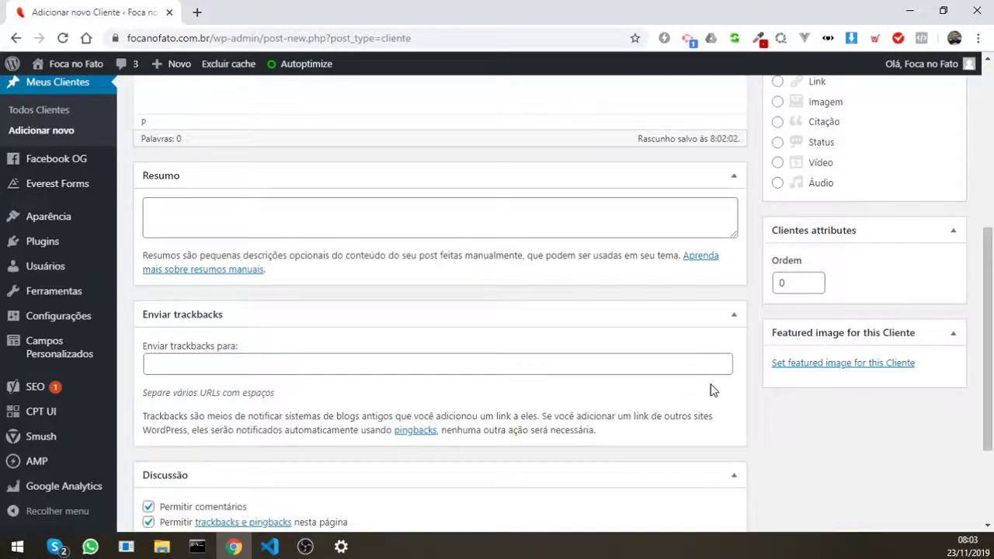
{"action": "scroll", "coordinate": [357, 170], "scroll_direction": "up", "scroll_amount": 5}
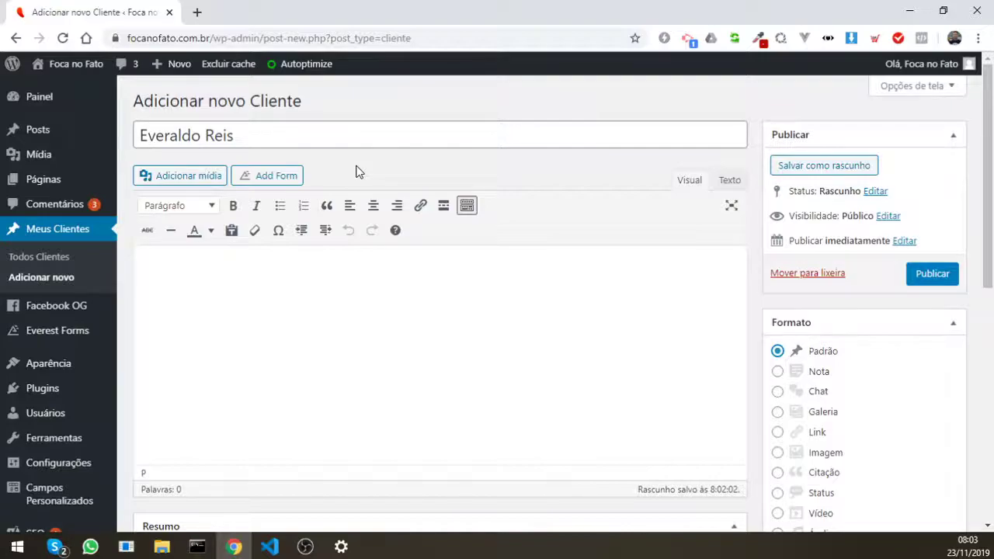
Step: Publish the new Cliente entry so its status reads Publicado
{"action": "left_click", "coordinate": [931, 275]}
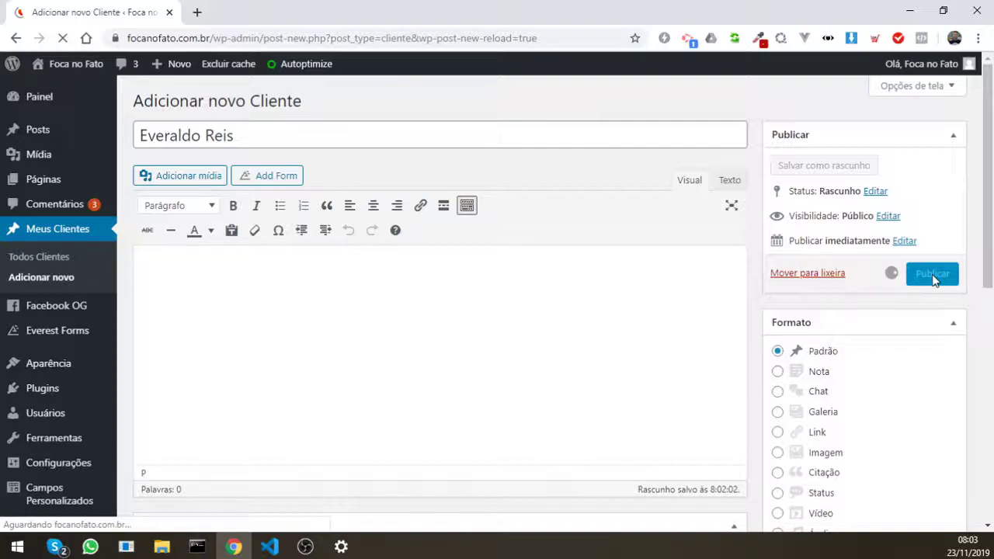
{"action": "scroll", "coordinate": [750, 222], "scroll_direction": "down", "scroll_amount": 10}
{"action": "scroll", "coordinate": [750, 226], "scroll_direction": "down", "scroll_amount": 3}
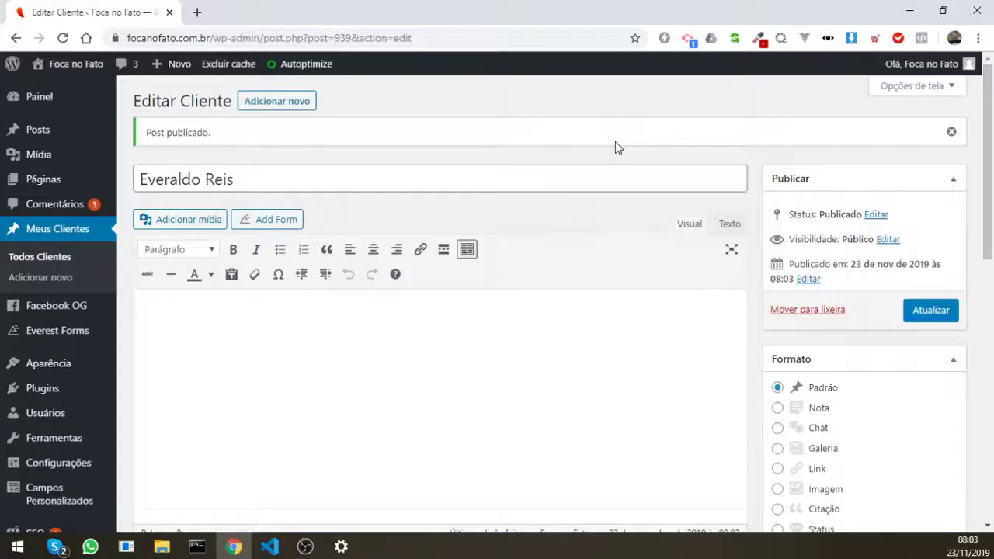
Step: Go to Campos Personalizados to open the ACF Grupos de Campos list
{"action": "scroll", "coordinate": [753, 221], "scroll_direction": "down", "scroll_amount": 2}
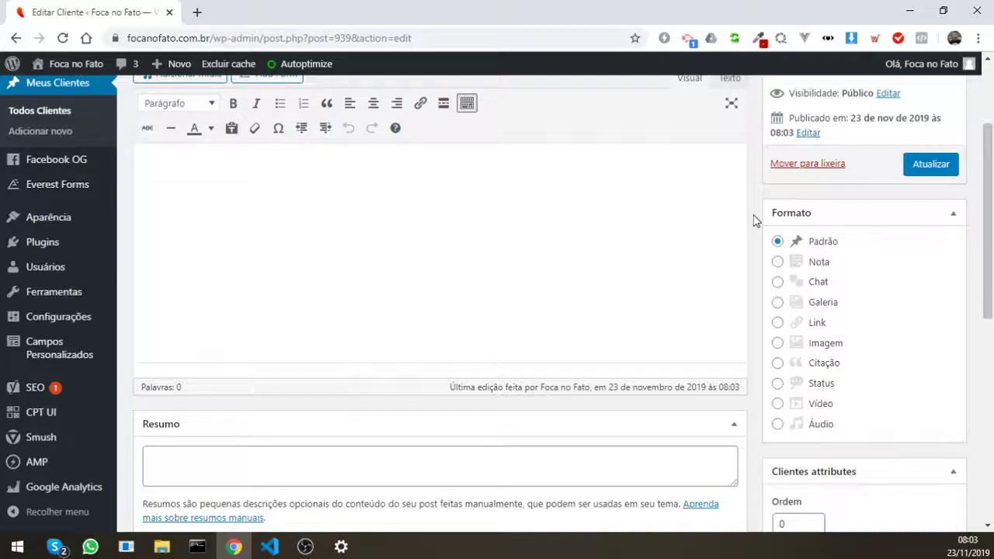
{"action": "scroll", "coordinate": [753, 221], "scroll_direction": "up", "scroll_amount": 2}
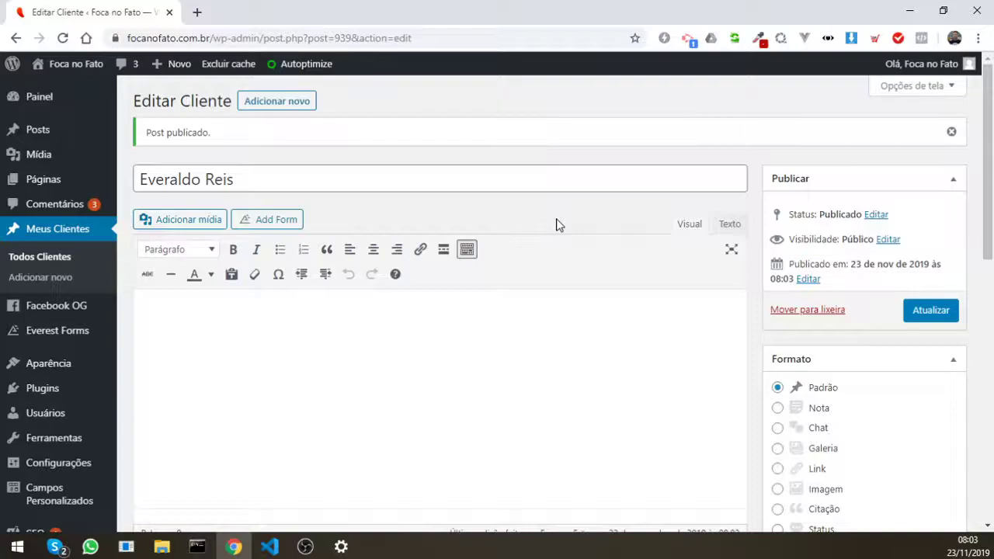
{"action": "left_click", "coordinate": [44, 494]}
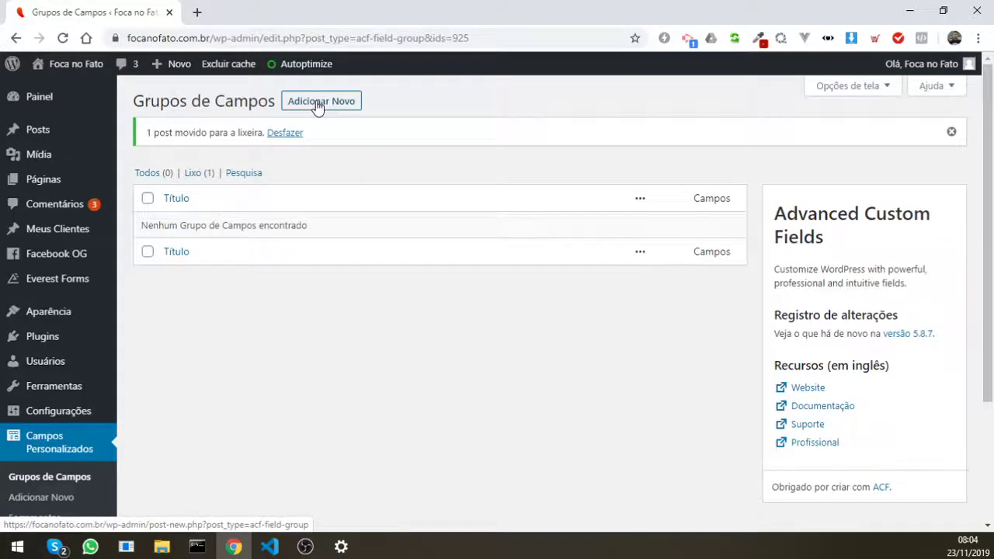
Step: Start a new ACF field group with Adicionar Novo
{"action": "left_click", "coordinate": [318, 107]}
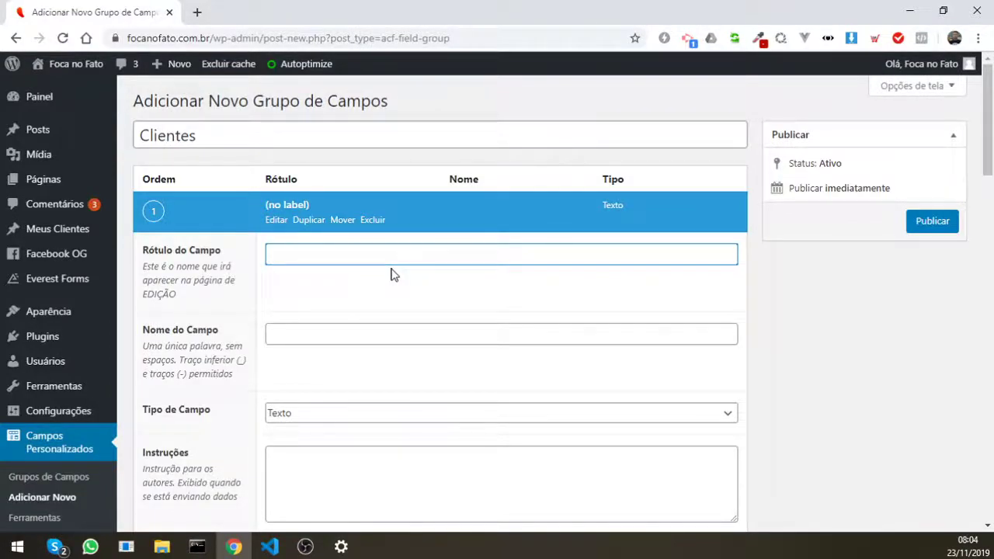
Step: Label the new field 'cpf' and keep its Tipo de Campo as Texto
{"action": "type", "text": "cpf"}
{"action": "scroll", "coordinate": [310, 256], "scroll_direction": "down", "scroll_amount": 3}
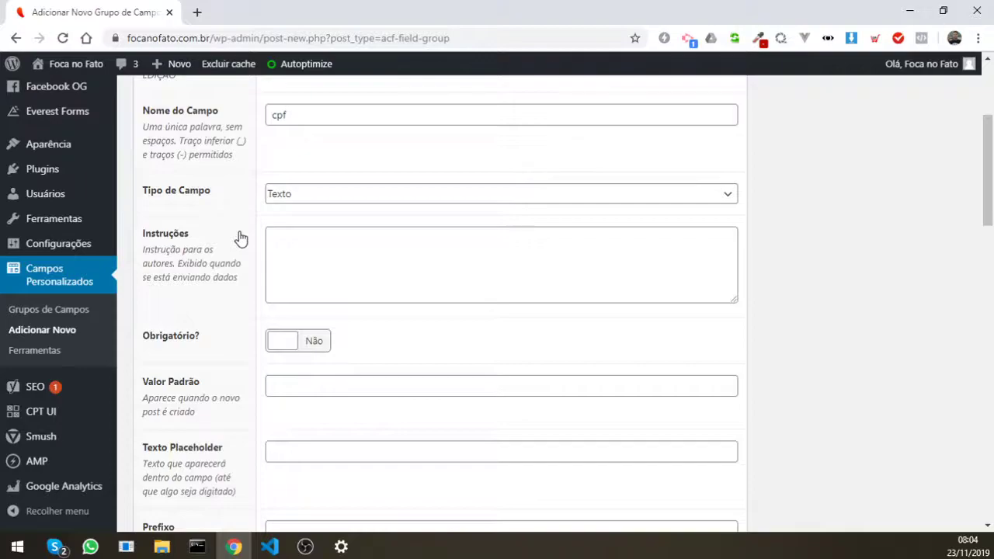
{"action": "left_click", "coordinate": [302, 195]}
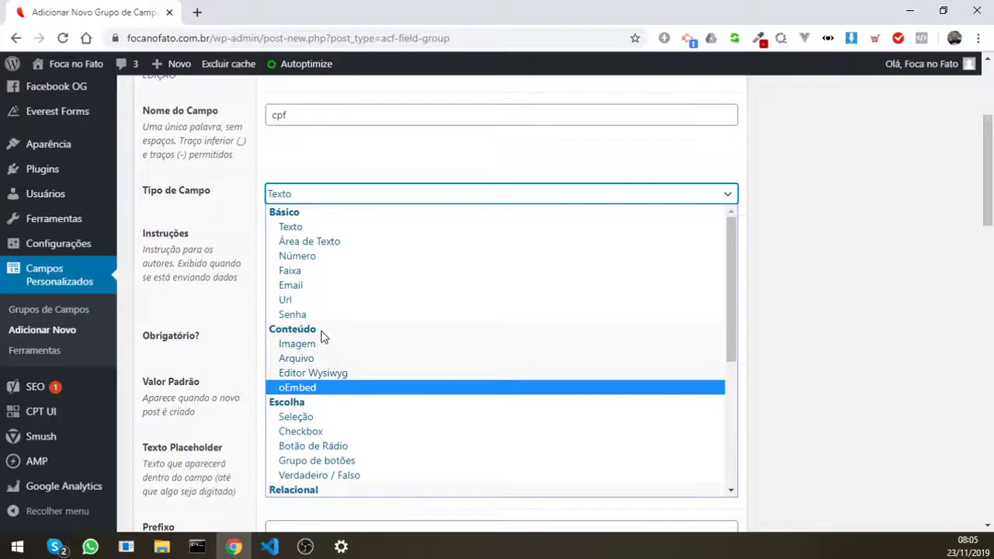
{"action": "scroll", "coordinate": [262, 140], "scroll_direction": "down", "scroll_amount": 1}
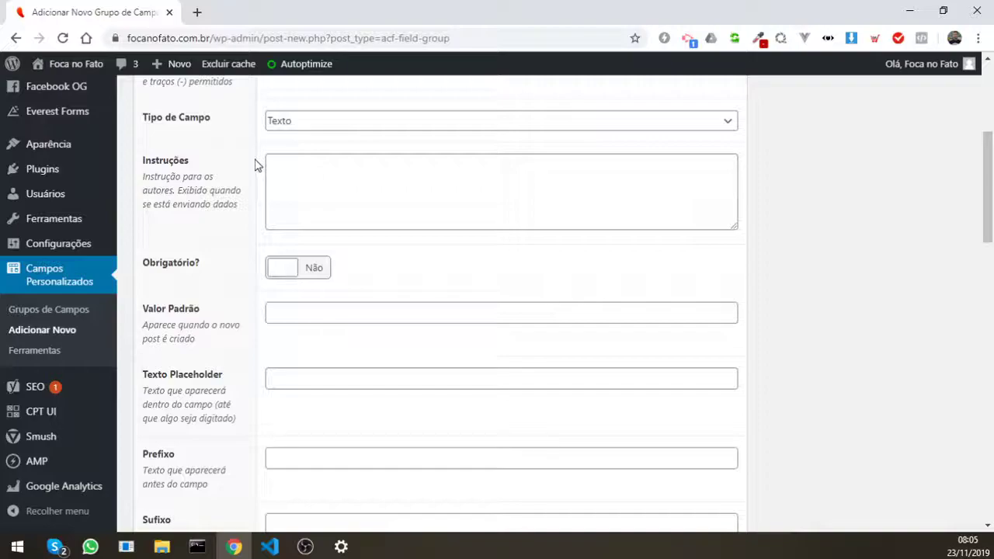
Step: Make the cpf field required with placeholder 'Ex: xxx.xxx.xxx-xx'
{"action": "left_click", "coordinate": [298, 267]}
{"action": "scroll", "coordinate": [286, 227], "scroll_direction": "down", "scroll_amount": 2}
{"action": "left_click", "coordinate": [287, 231]}
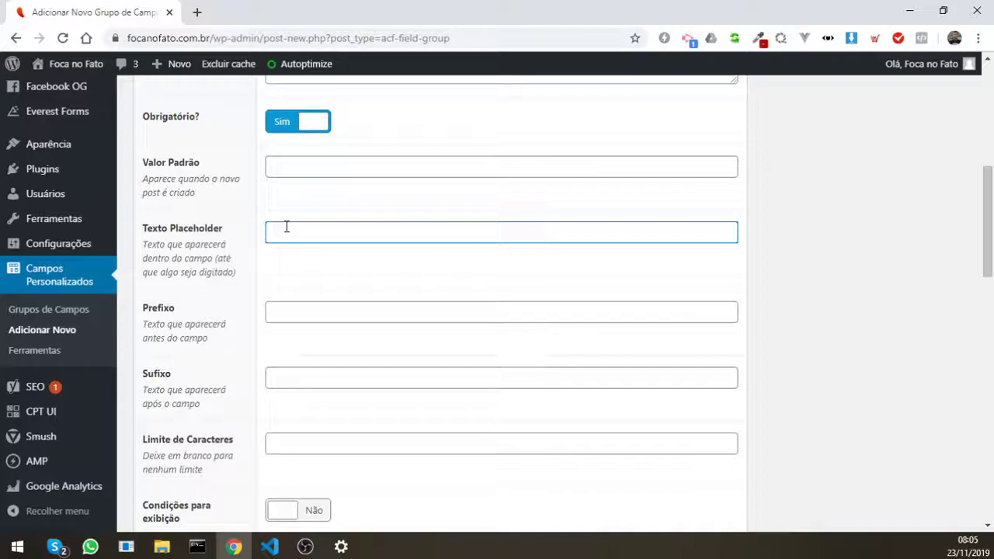
{"action": "type", "text": "Ex: xxx"}
{"action": "type", "text": ".xxx.xxx-xx"}
Step: Set the prefix to 'Digite o CPF' and toggle the field's conditional display
{"action": "left_click", "coordinate": [280, 312]}
{"action": "type", "text": "Digite o CPF"}
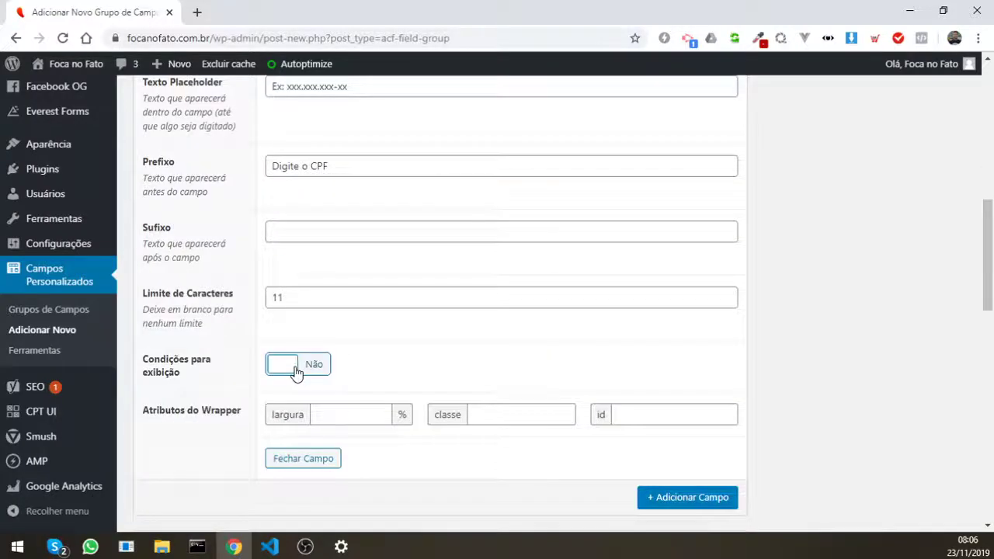
{"action": "left_click", "coordinate": [296, 373]}
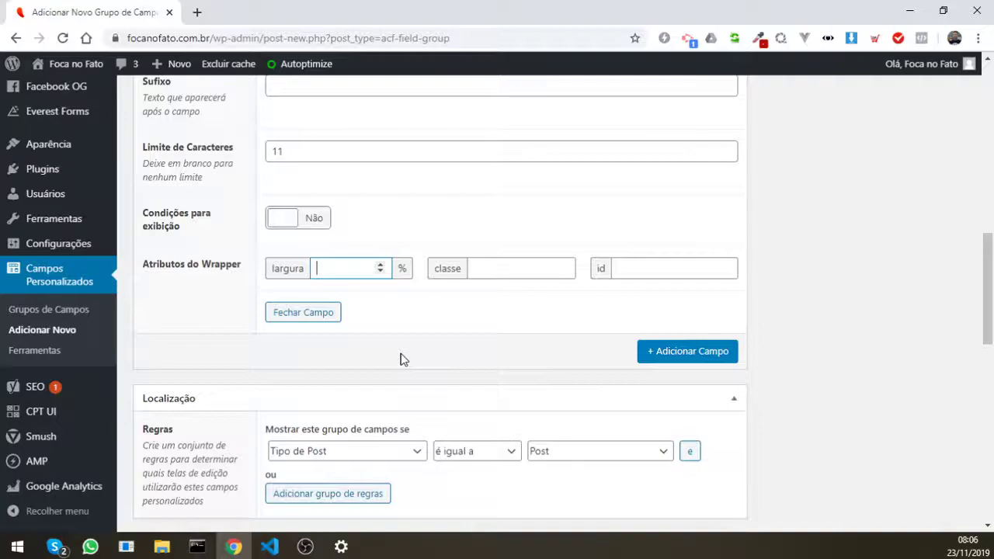
Step: Set the location rule to Tipo de Post é igual a Cliente
{"action": "scroll", "coordinate": [400, 359], "scroll_direction": "down", "scroll_amount": 3}
{"action": "left_click", "coordinate": [346, 232]}
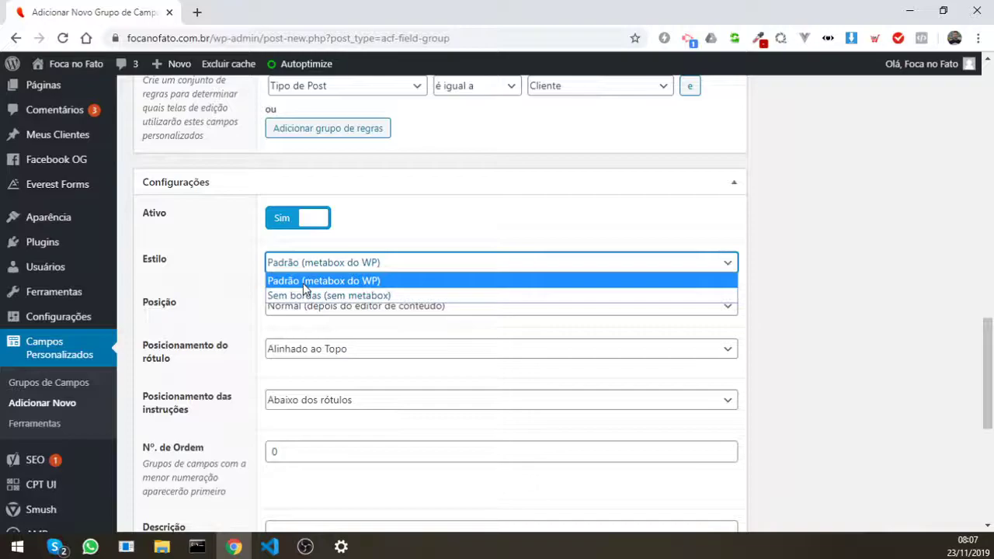
Step: Set style Sem bordas (sem metabox), position Superior (depois do título), labels Alinhado ao Topo
{"action": "left_click", "coordinate": [304, 295]}
{"action": "left_click", "coordinate": [299, 306]}
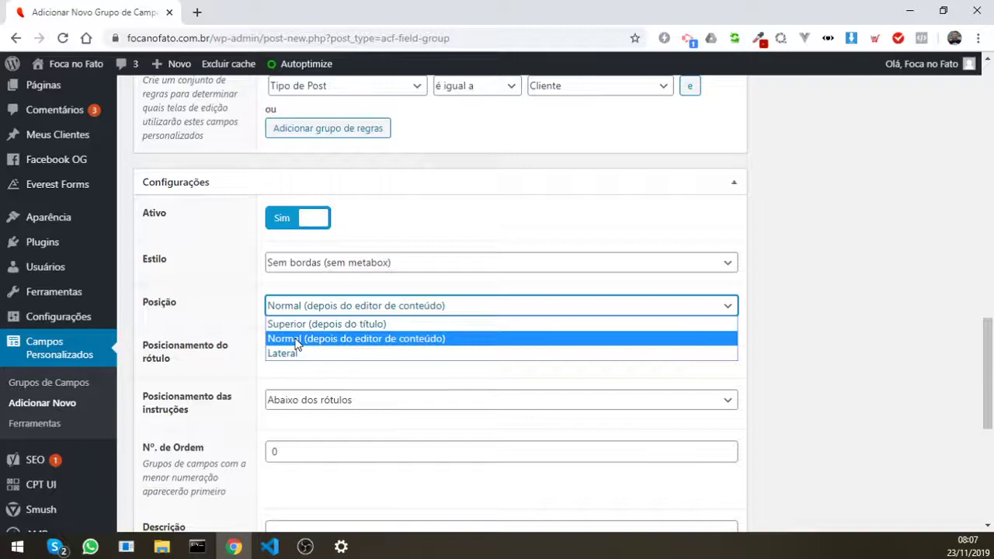
{"action": "left_click", "coordinate": [326, 324]}
{"action": "left_click", "coordinate": [388, 348]}
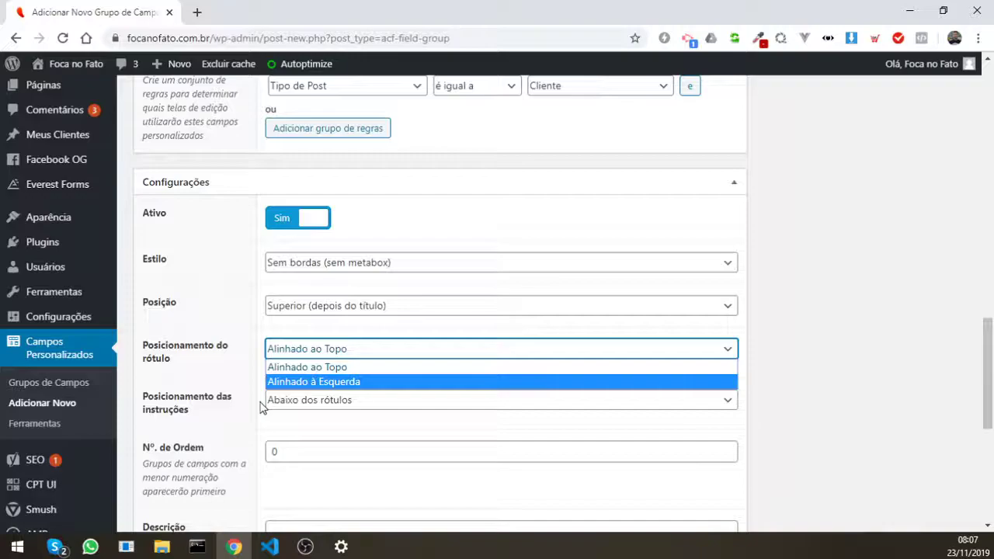
{"action": "left_click", "coordinate": [271, 451]}
{"action": "scroll", "coordinate": [226, 435], "scroll_direction": "down", "scroll_amount": 2}
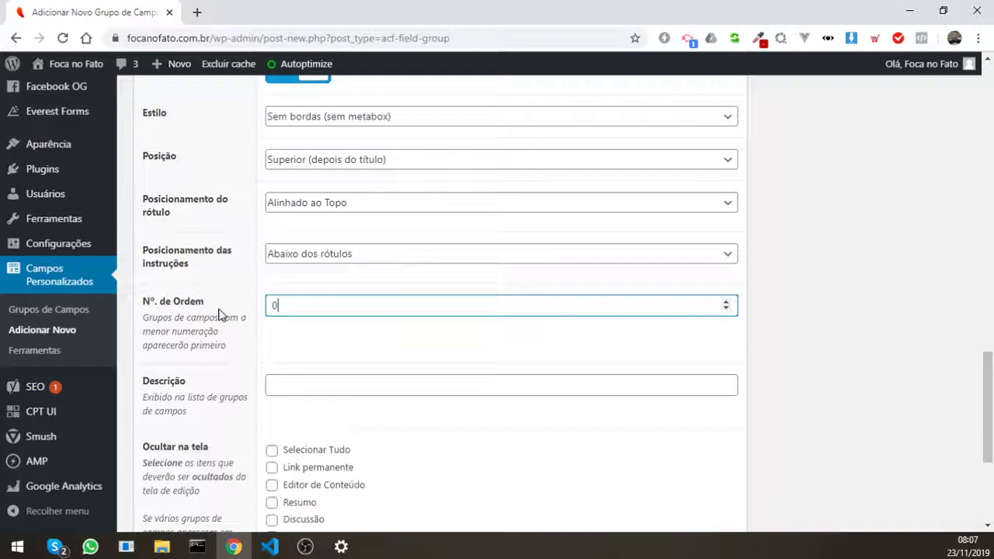
{"action": "key", "text": "ctrl+a"}
{"action": "key", "text": "Tab"}
{"action": "scroll", "coordinate": [321, 396], "scroll_direction": "down", "scroll_amount": 3}
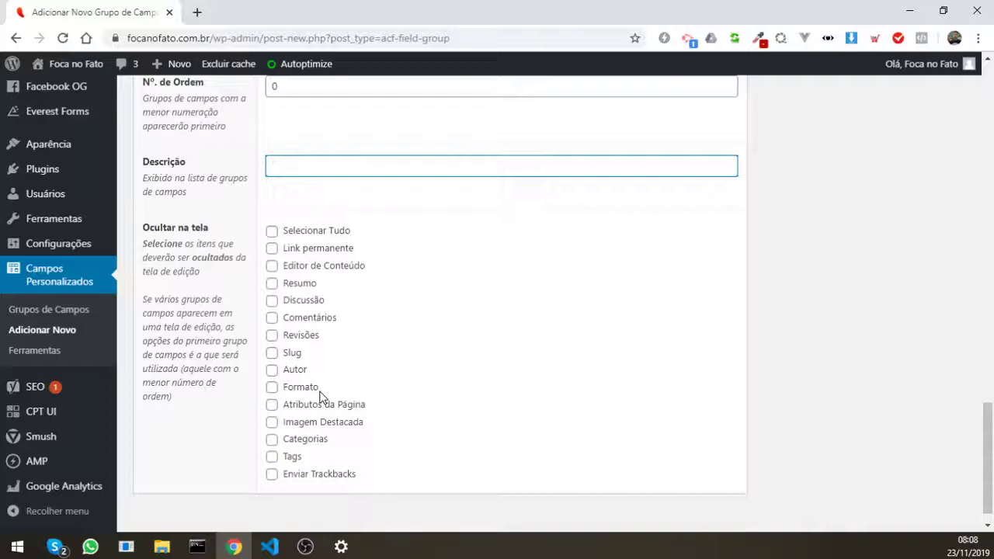
{"action": "scroll", "coordinate": [449, 359], "scroll_direction": "up", "scroll_amount": 1}
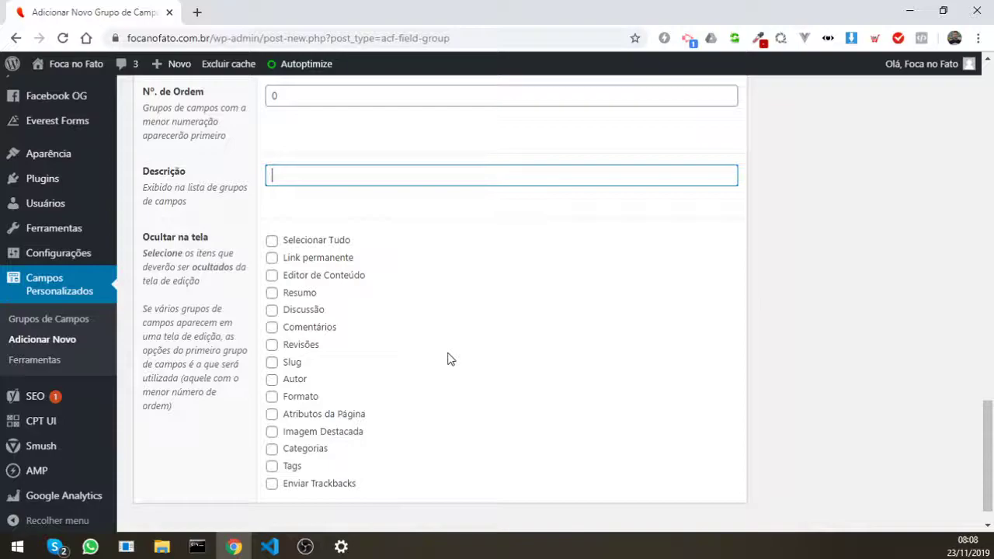
Step: Scroll back up to the top of the field group page
{"action": "scroll", "coordinate": [240, 398], "scroll_direction": "up", "scroll_amount": 10}
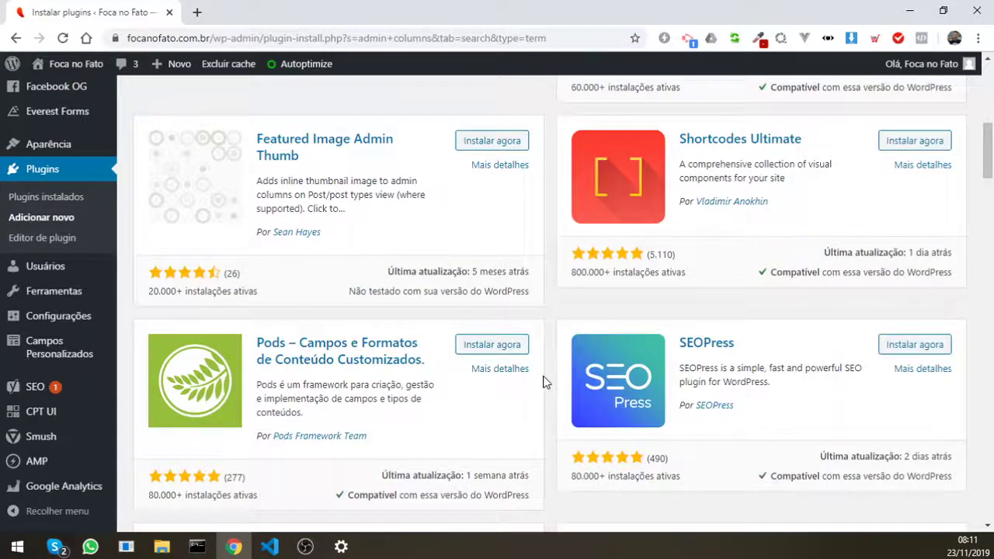
Step: Scroll up the Admin Columns settings page
{"action": "scroll", "coordinate": [554, 292], "scroll_direction": "up", "scroll_amount": 7}
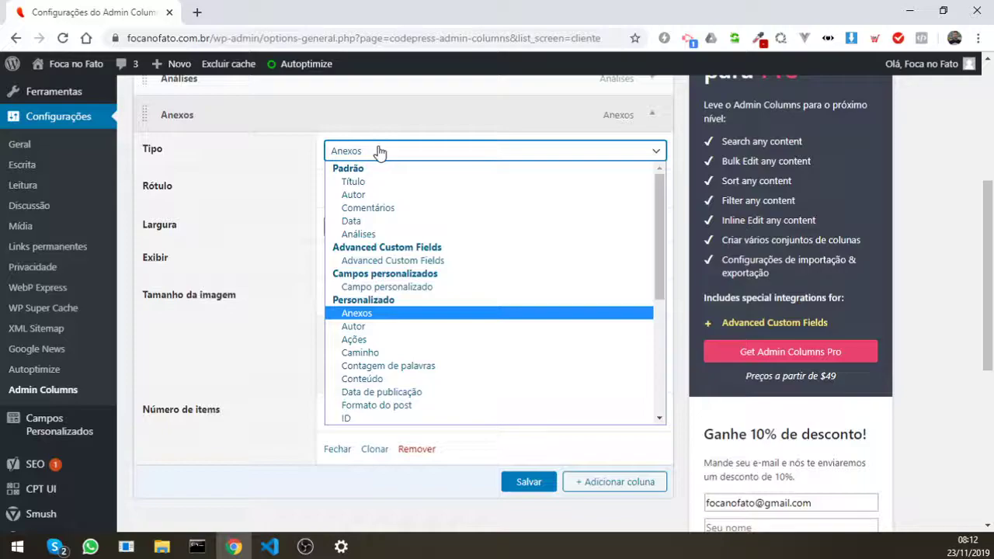
Step: Choose Advanced Custom Fields as the column's Tipo
{"action": "left_click", "coordinate": [392, 260]}
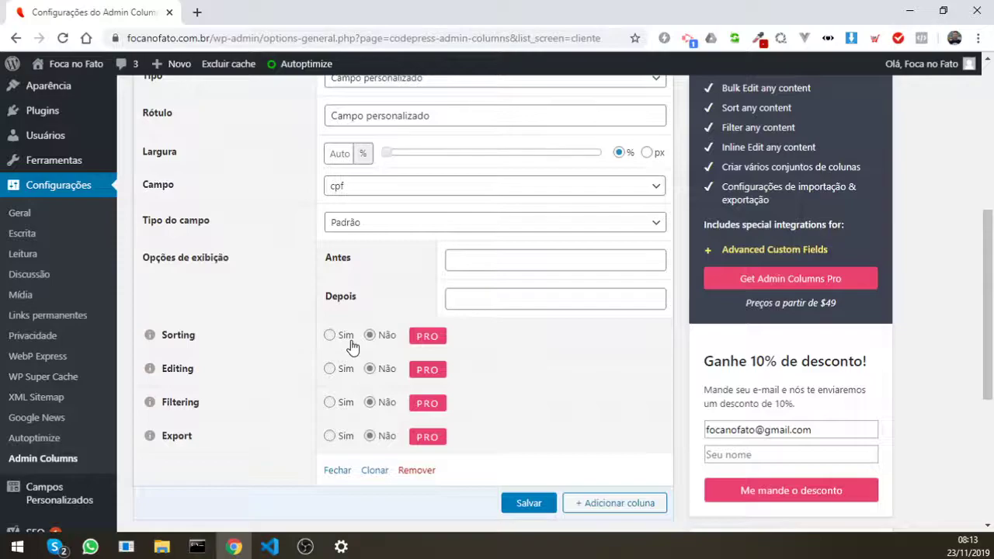
Step: Try enabling sorting on the cpf Campo personalizado column
{"action": "left_click", "coordinate": [348, 340]}
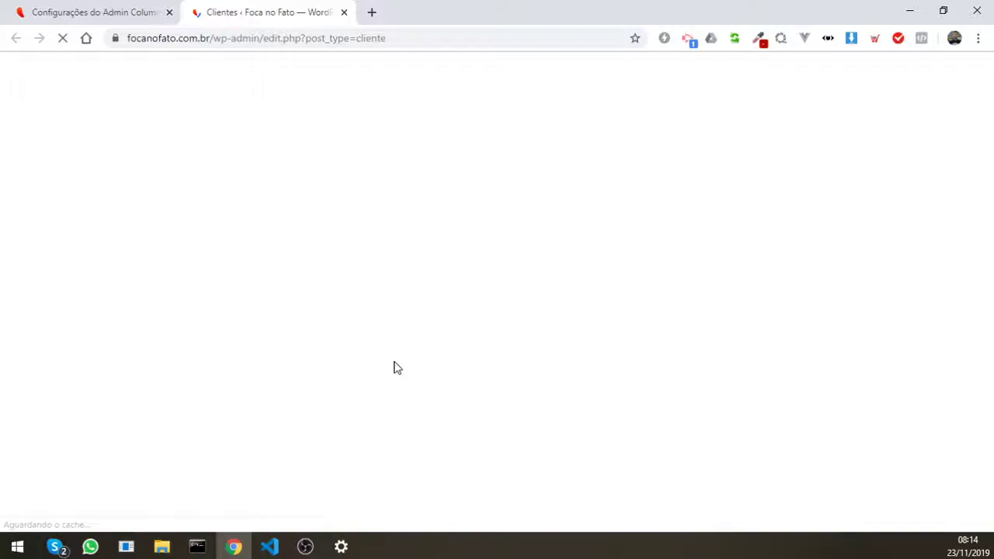
Step: Return to the Admin Columns settings page for the Clientes columns
{"action": "key", "text": "ctrl+Tab"}
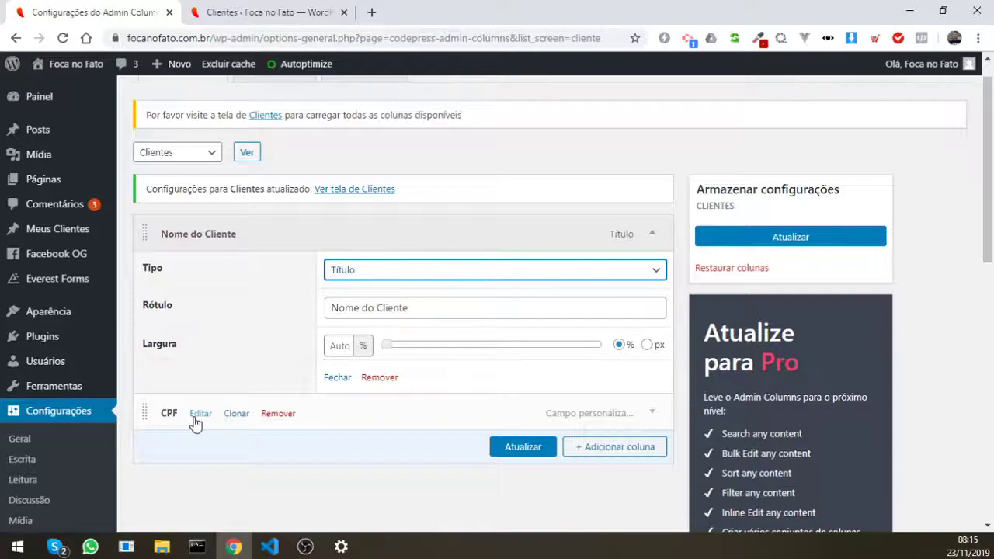
Step: Reload the Clientes list to confirm the CPF column shows the client's CPF number
{"action": "key", "text": "ctrl+Tab"}
{"action": "key", "text": "F5"}
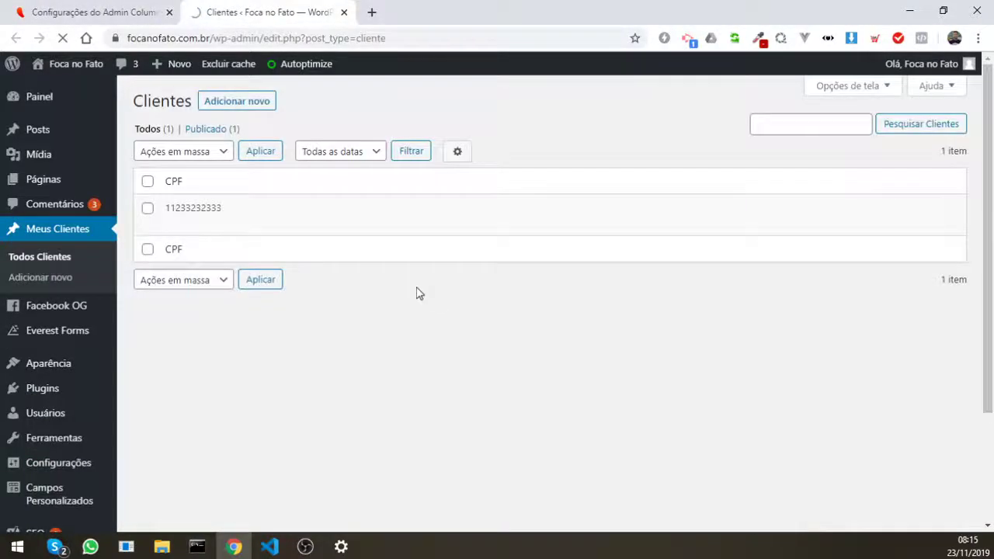